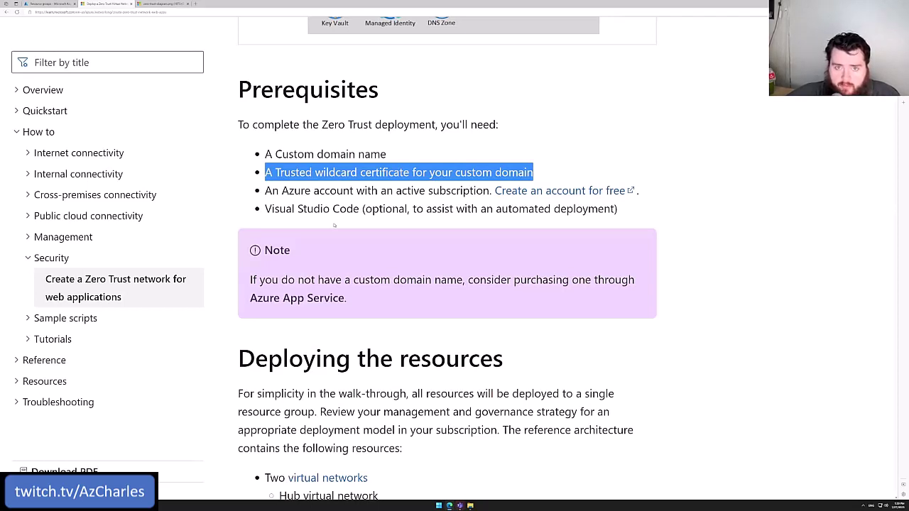
Read the Zero Trust guide's prerequisites and the list of Azure resources it deploys, down to the resource group section.
{"action": "left_click", "coordinate": [533, 173]}
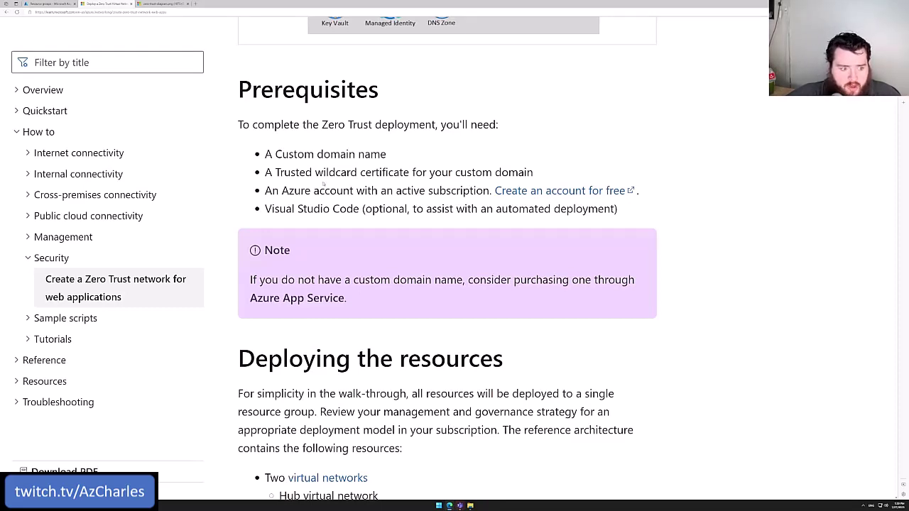
{"action": "scroll", "coordinate": [323, 184], "scroll_direction": "down", "scroll_amount": 1}
{"action": "scroll", "coordinate": [323, 184], "scroll_direction": "down", "scroll_amount": 1}
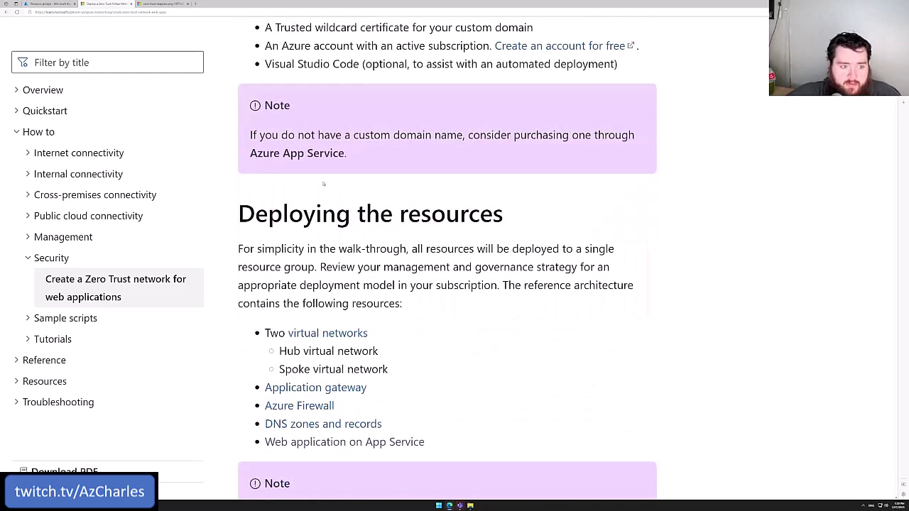
{"action": "scroll", "coordinate": [323, 184], "scroll_direction": "down", "scroll_amount": 1}
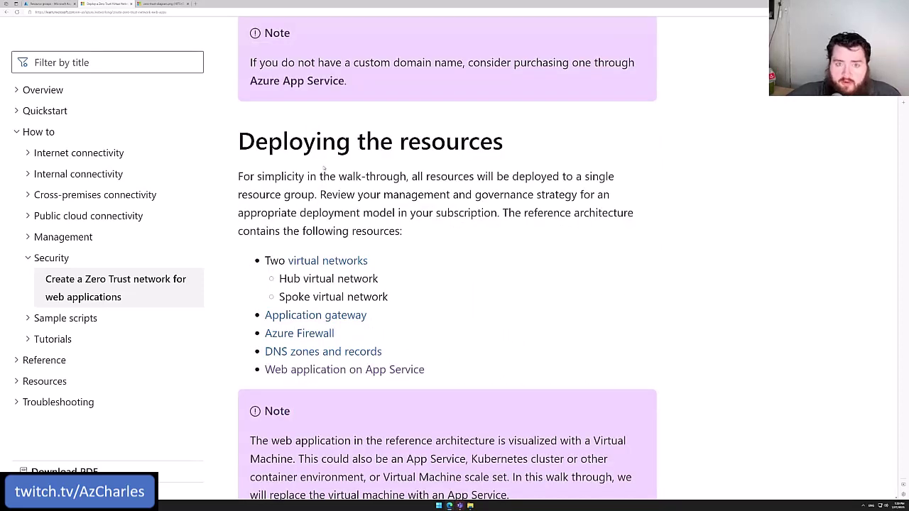
{"action": "scroll", "coordinate": [323, 169], "scroll_direction": "down", "scroll_amount": 1}
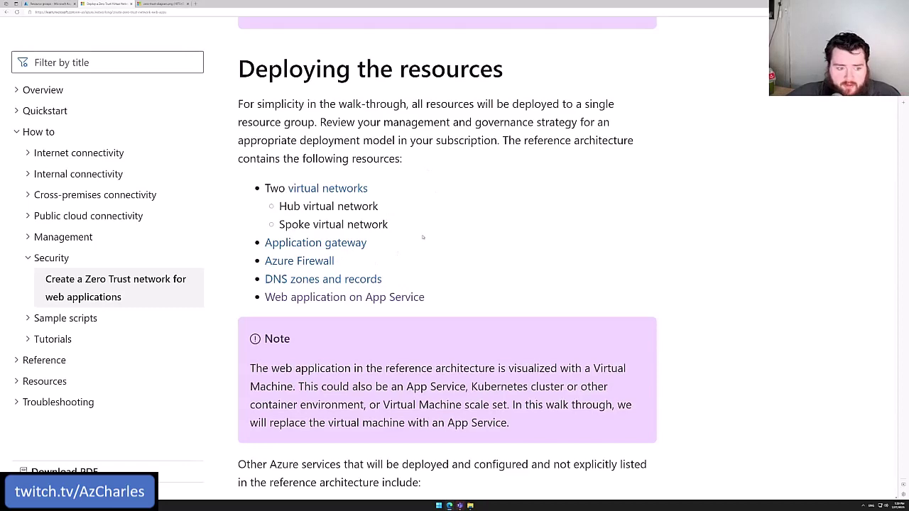
{"action": "scroll", "coordinate": [422, 236], "scroll_direction": "down", "scroll_amount": 4}
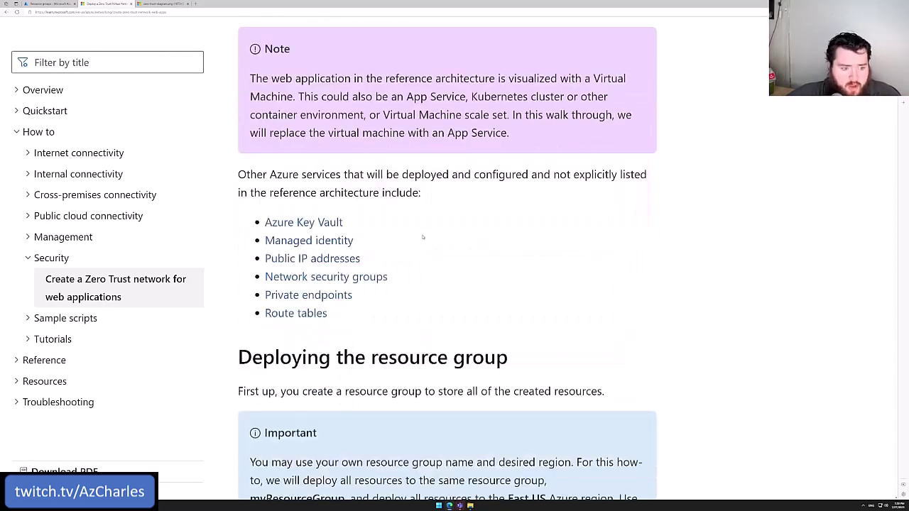
{"action": "scroll", "coordinate": [422, 237], "scroll_direction": "down", "scroll_amount": 3}
{"action": "scroll", "coordinate": [422, 236], "scroll_direction": "down", "scroll_amount": 1}
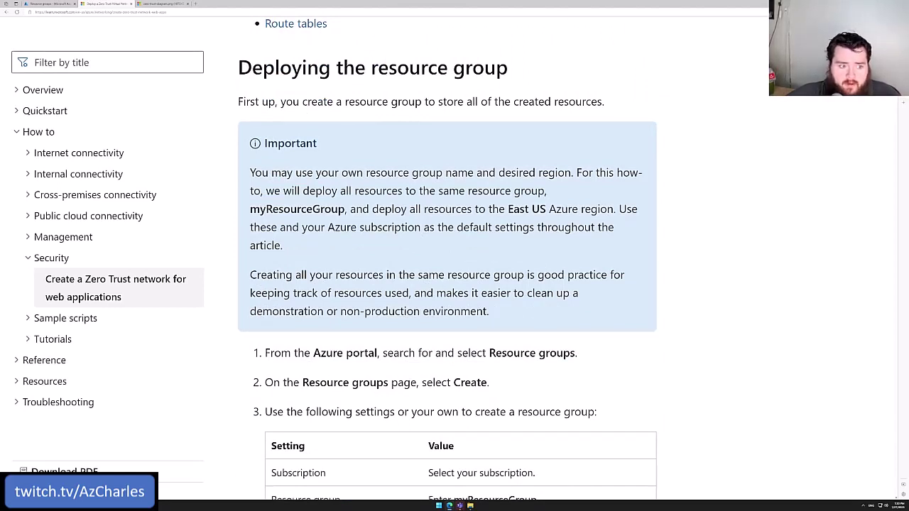
Copy the resource group name myResourceGroup from the guide and review the East US region and creation settings.
{"action": "double_click", "coordinate": [327, 209]}
{"action": "key", "text": "ctrl+c"}
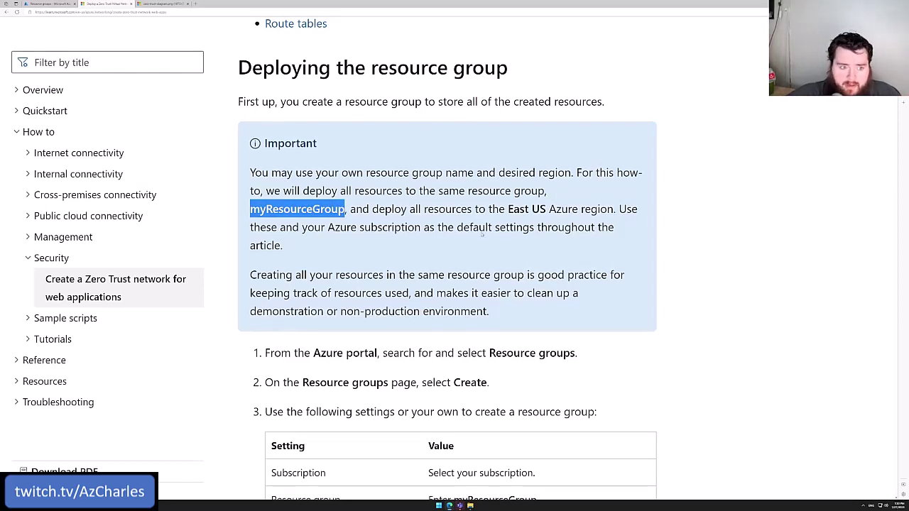
{"action": "left_click_drag", "start_coordinate": [508, 208], "coordinate": [561, 207]}
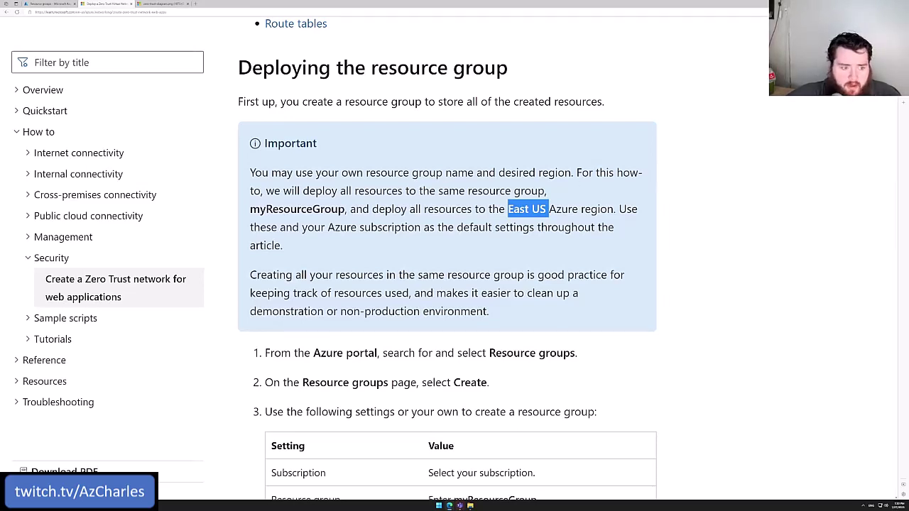
{"action": "scroll", "coordinate": [419, 189], "scroll_direction": "down", "scroll_amount": 1}
{"action": "scroll", "coordinate": [419, 190], "scroll_direction": "down", "scroll_amount": 1}
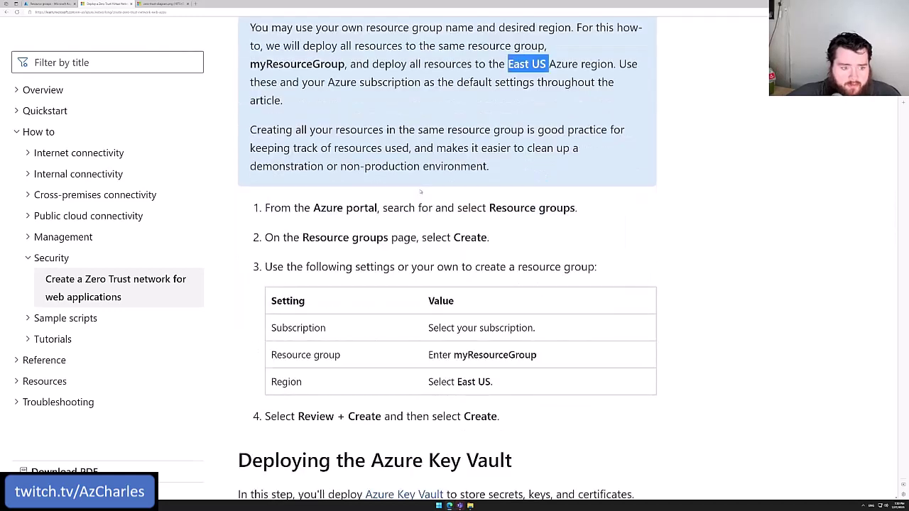
{"action": "scroll", "coordinate": [419, 191], "scroll_direction": "down", "scroll_amount": 1}
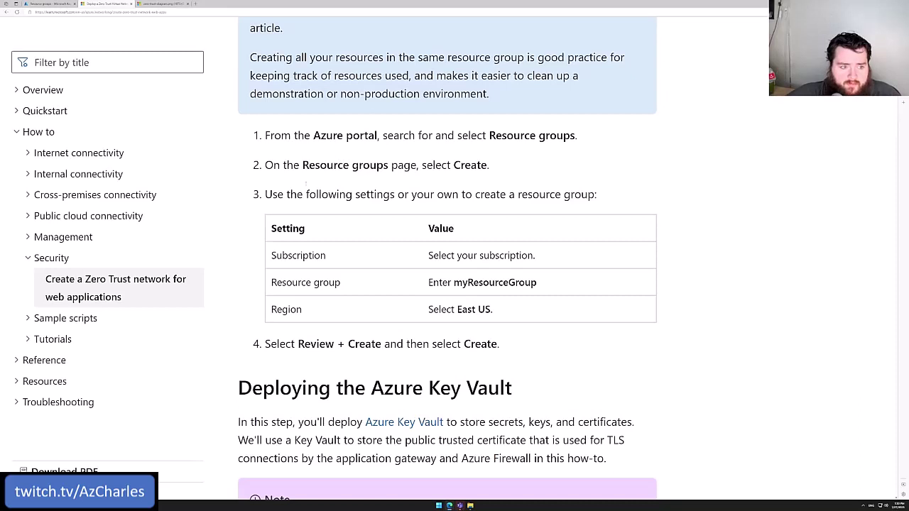
Switch to the Azure portal and create a resource group named myResourceGroup in the East US region.
{"action": "left_click", "coordinate": [47, 3]}
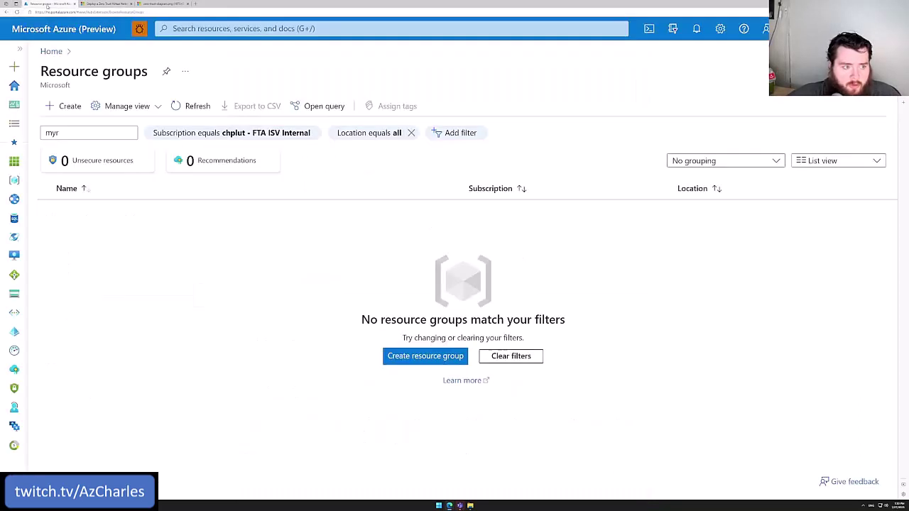
{"action": "left_click", "coordinate": [192, 110]}
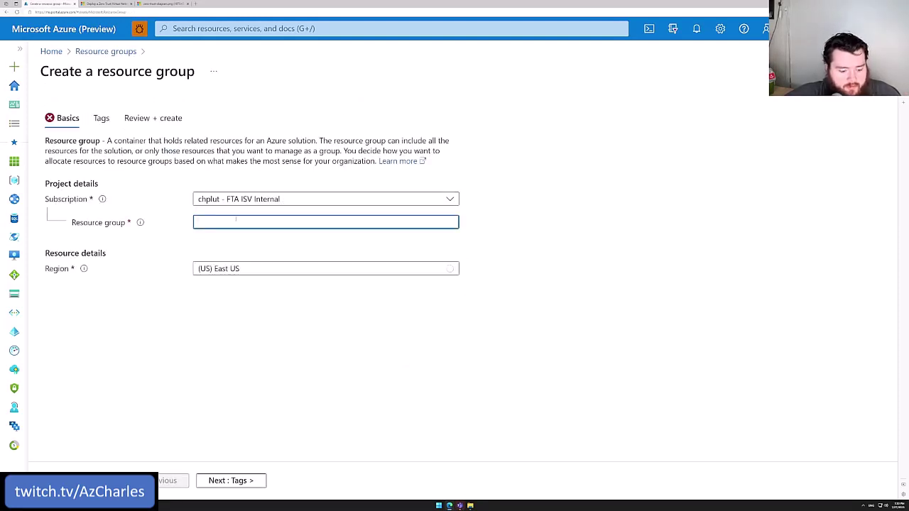
{"action": "key", "text": "ctrl+v"}
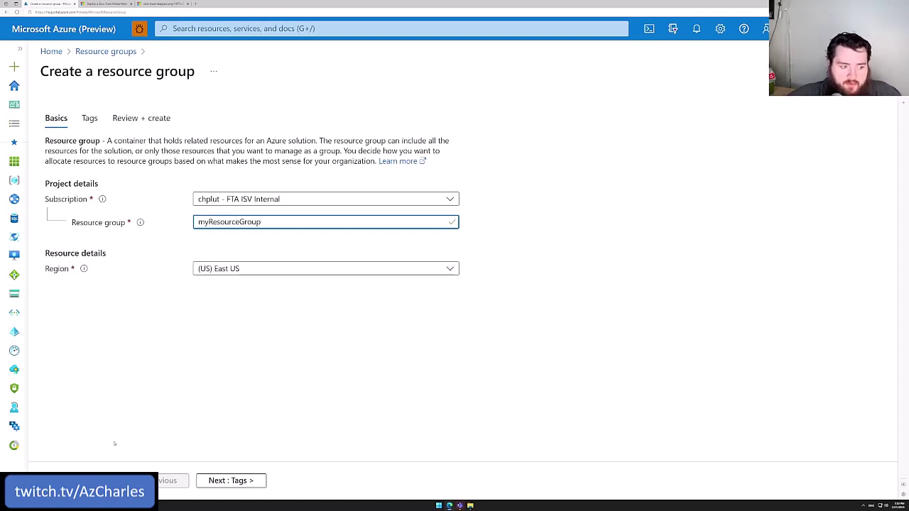
{"action": "left_click", "coordinate": [78, 479]}
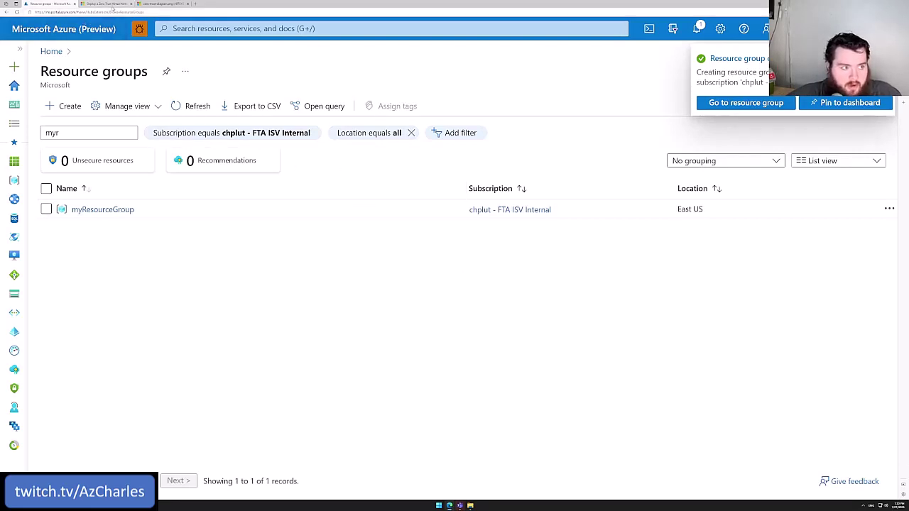
Return to the guide and read the Azure Key Vault deployment section, including the soft-delete note, retention period and creation settings table.
{"action": "left_click", "coordinate": [108, 4]}
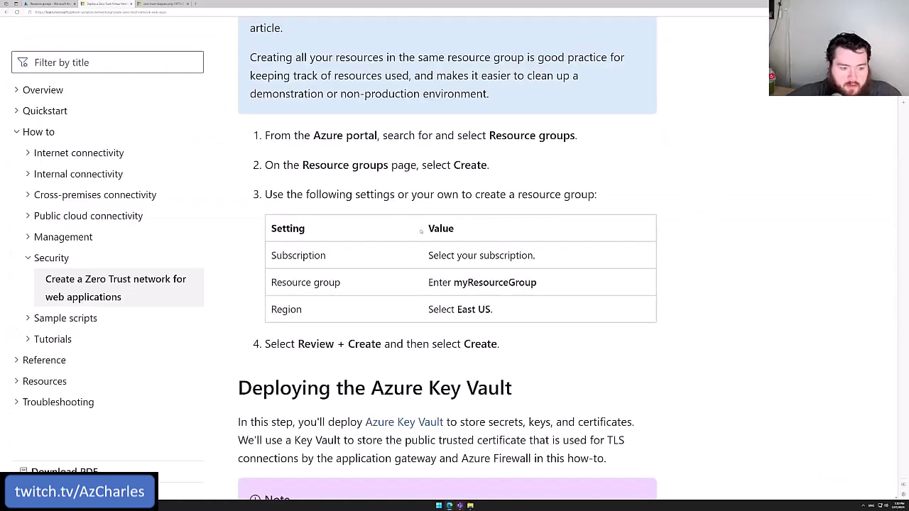
{"action": "scroll", "coordinate": [415, 208], "scroll_direction": "down", "scroll_amount": 4}
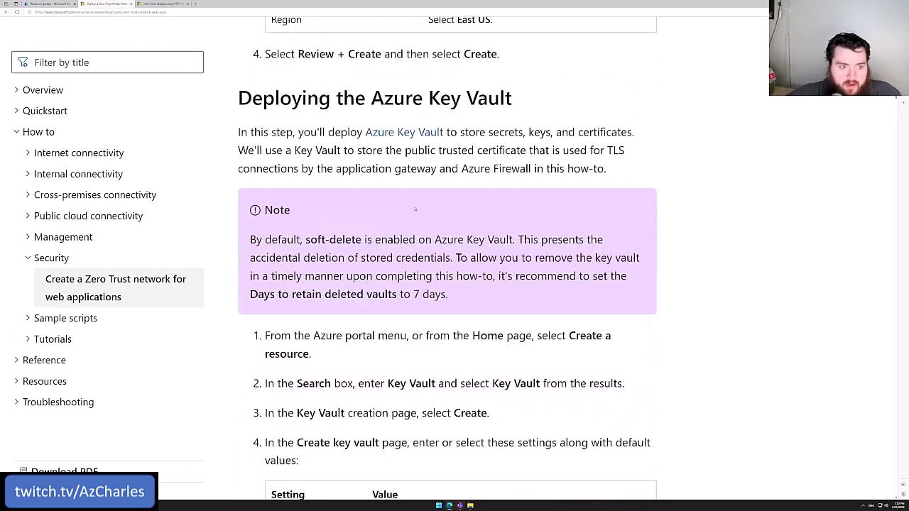
{"action": "scroll", "coordinate": [415, 208], "scroll_direction": "down", "scroll_amount": 1}
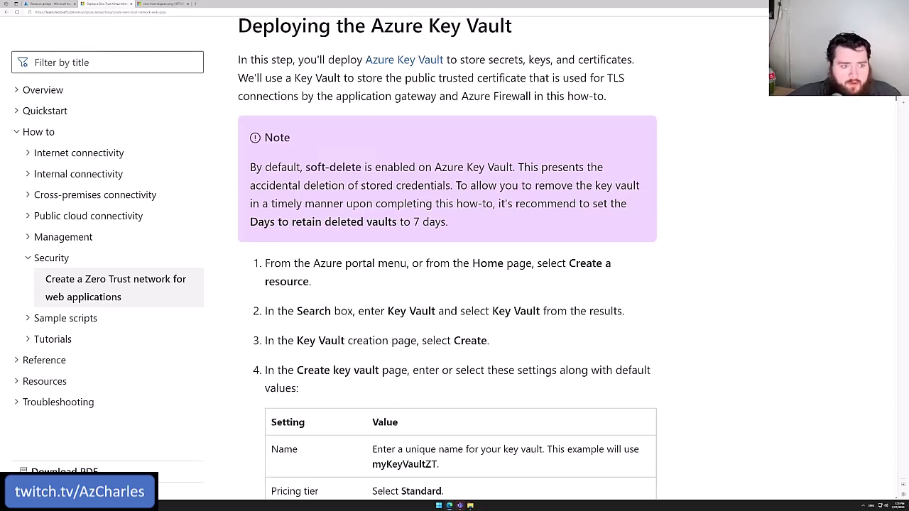
{"action": "scroll", "coordinate": [447, 283], "scroll_direction": "down", "scroll_amount": 1}
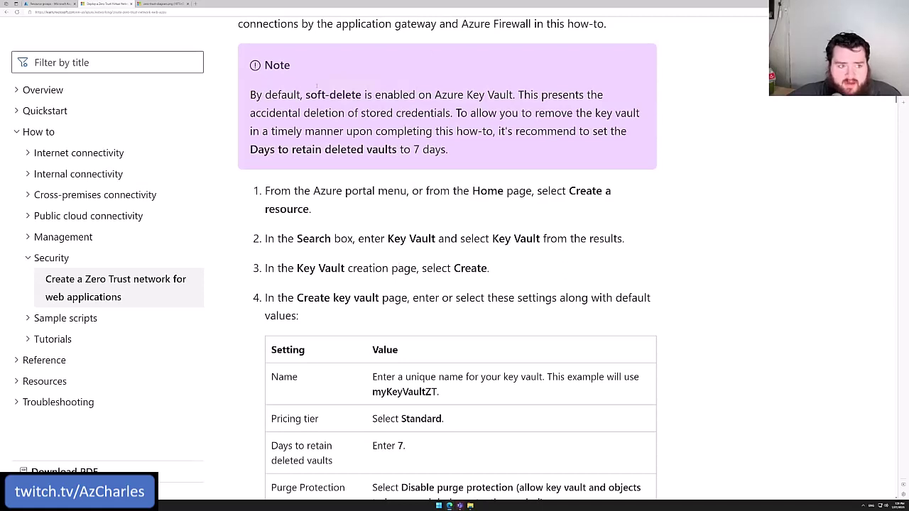
{"action": "left_click_drag", "start_coordinate": [303, 96], "coordinate": [361, 96]}
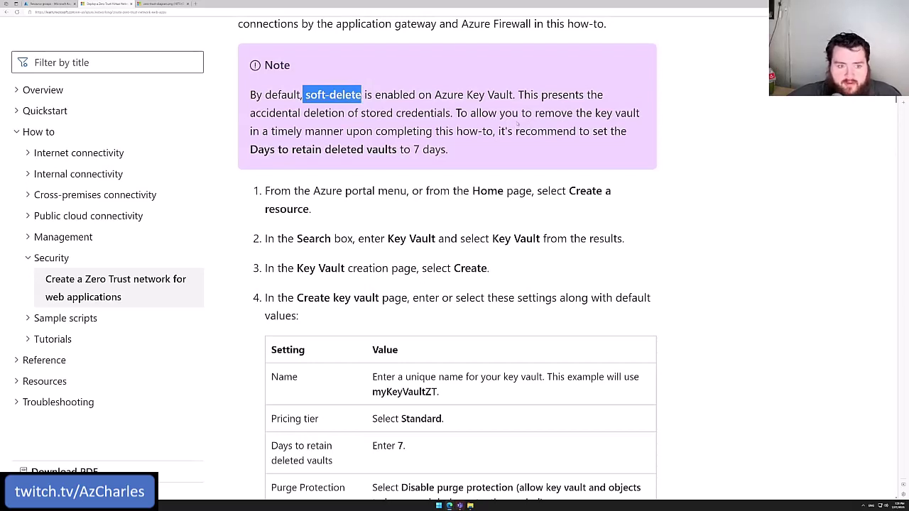
{"action": "left_click", "coordinate": [519, 124]}
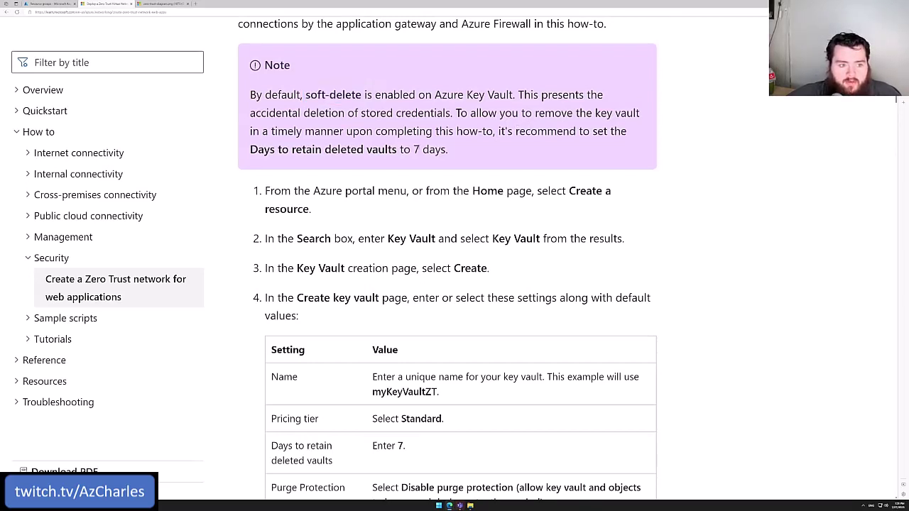
{"action": "left_click_drag", "start_coordinate": [414, 149], "coordinate": [447, 149]}
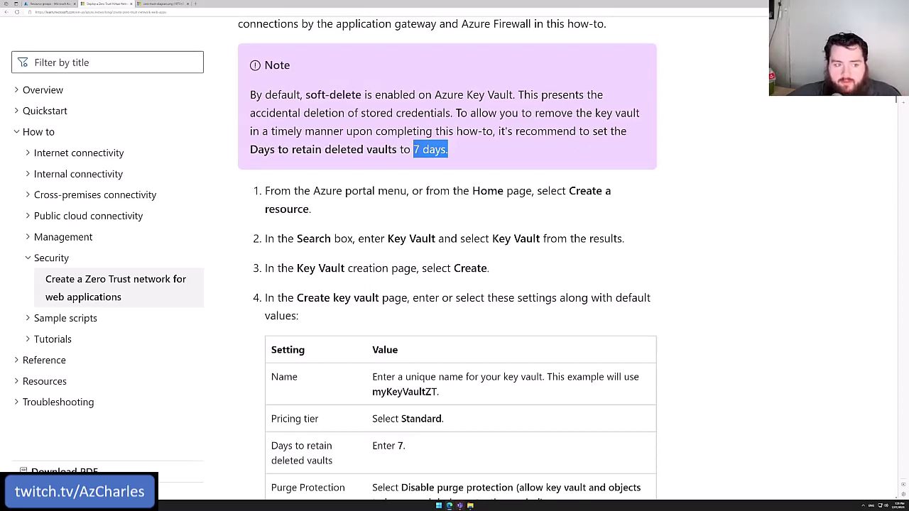
{"action": "left_click", "coordinate": [416, 119]}
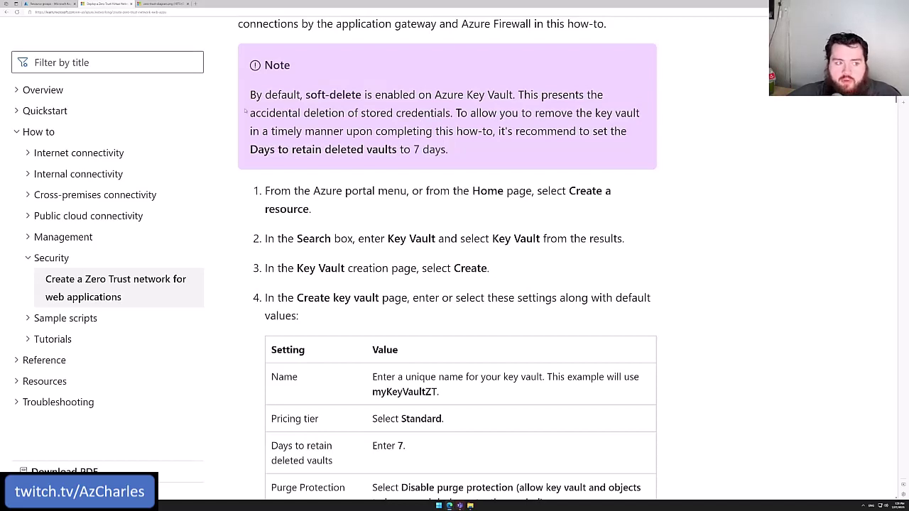
{"action": "left_click_drag", "start_coordinate": [249, 114], "coordinate": [345, 114]}
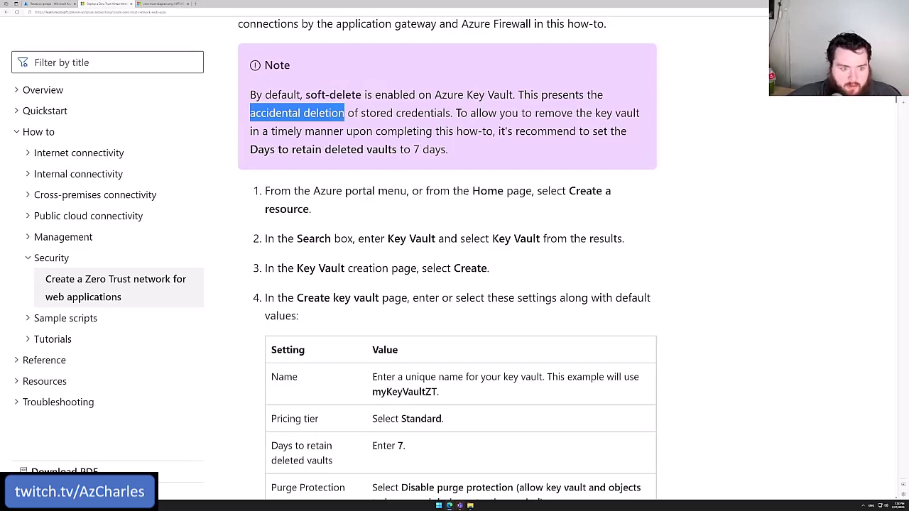
{"action": "scroll", "coordinate": [425, 117], "scroll_direction": "down", "scroll_amount": 1}
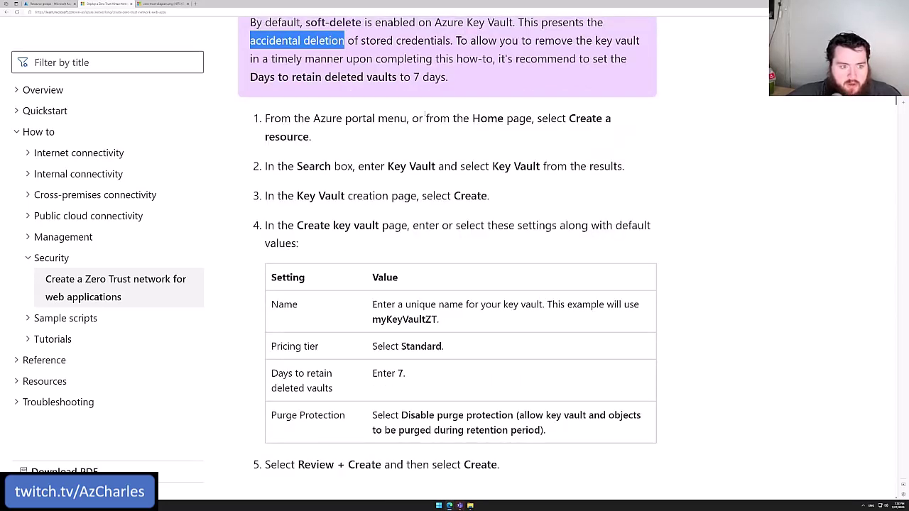
{"action": "scroll", "coordinate": [426, 116], "scroll_direction": "down", "scroll_amount": 1}
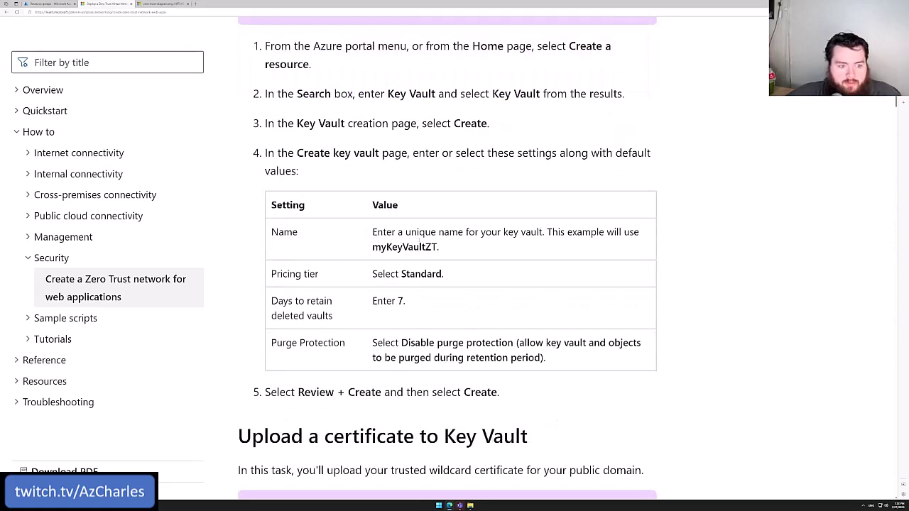
Copy the vault name myKeyVaultZT from the guide, then find Key vaults in the Azure portal and start creating a new vault.
{"action": "double_click", "coordinate": [404, 246]}
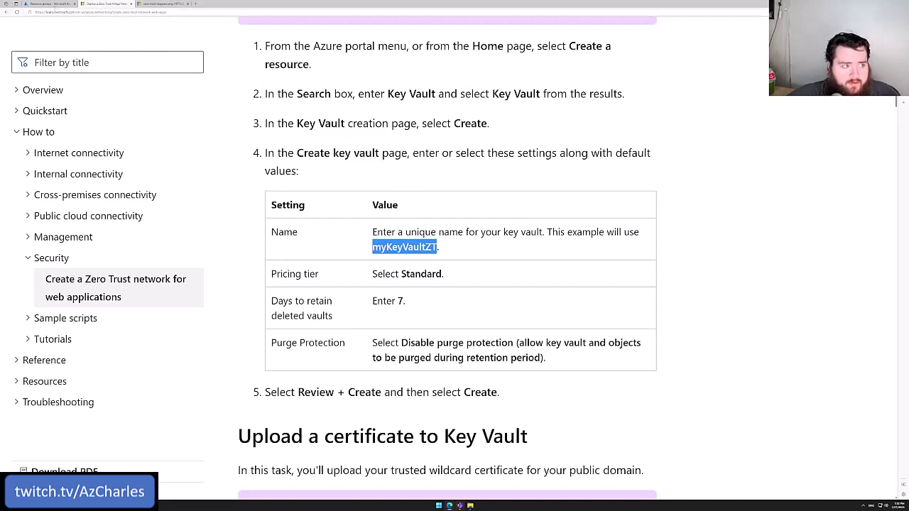
{"action": "left_click", "coordinate": [51, 5]}
{"action": "key", "text": "g"}
{"action": "key", "text": "slash"}
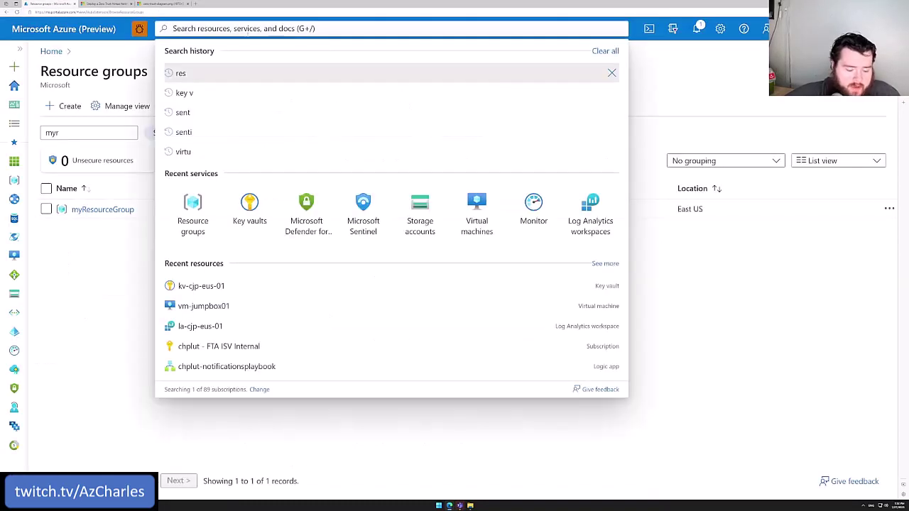
{"action": "type", "text": "key va"}
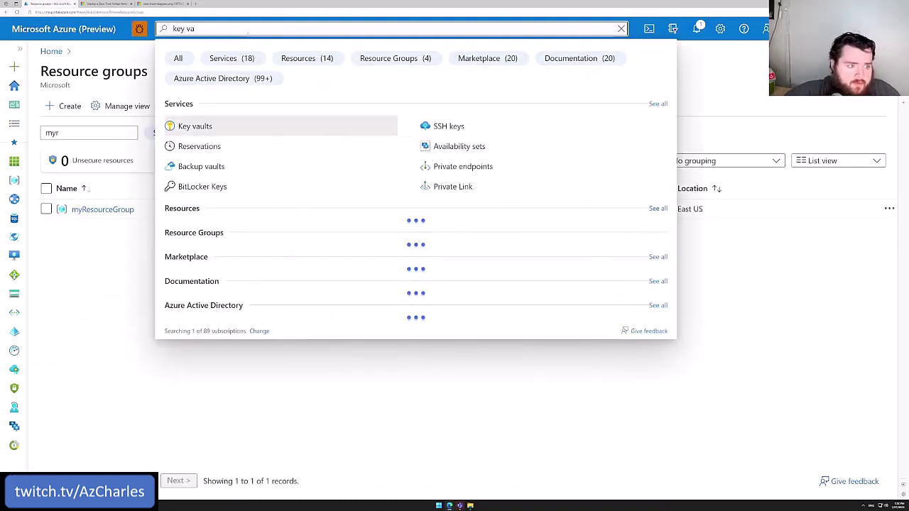
{"action": "left_click", "coordinate": [202, 127]}
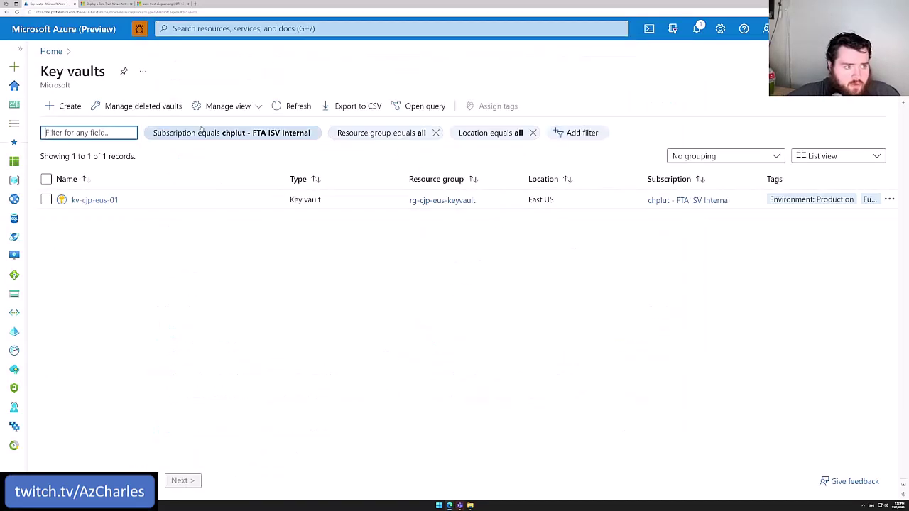
{"action": "left_click", "coordinate": [67, 110]}
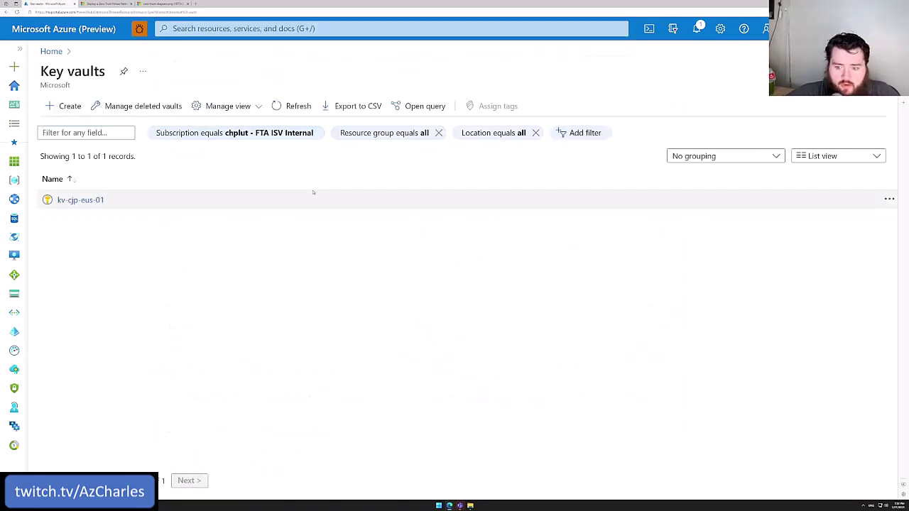
Assign the new key vault to the resource group myResourceGroup and enter myKeyVaultZT as its name.
{"action": "scroll", "coordinate": [307, 234], "scroll_direction": "down", "scroll_amount": 1}
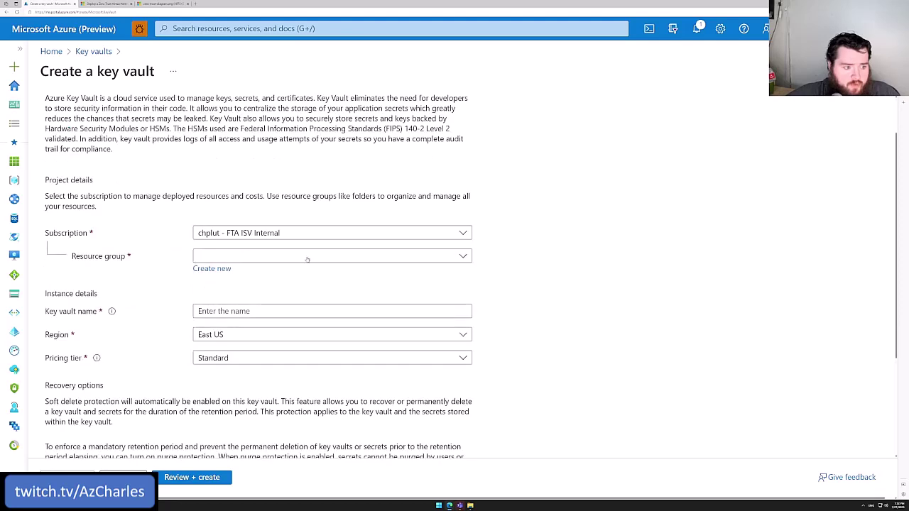
{"action": "left_click", "coordinate": [319, 256]}
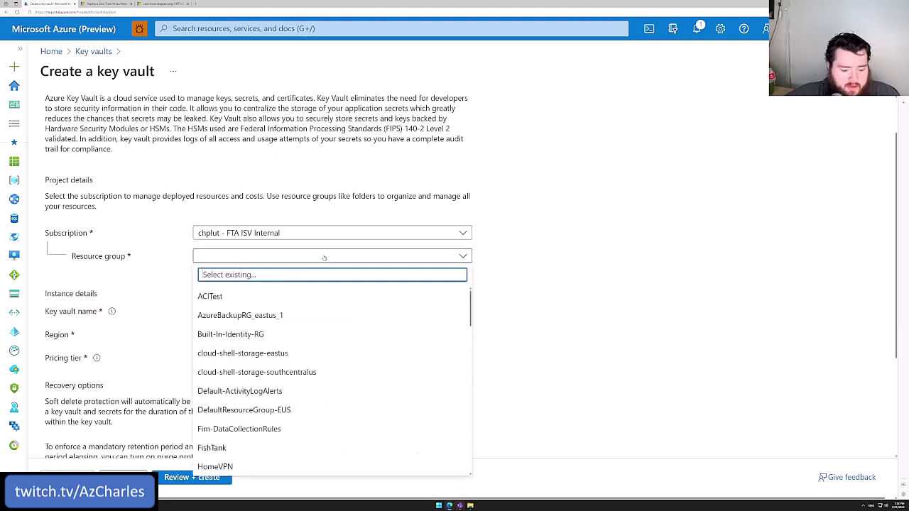
{"action": "type", "text": "myr"}
{"action": "left_click", "coordinate": [235, 294]}
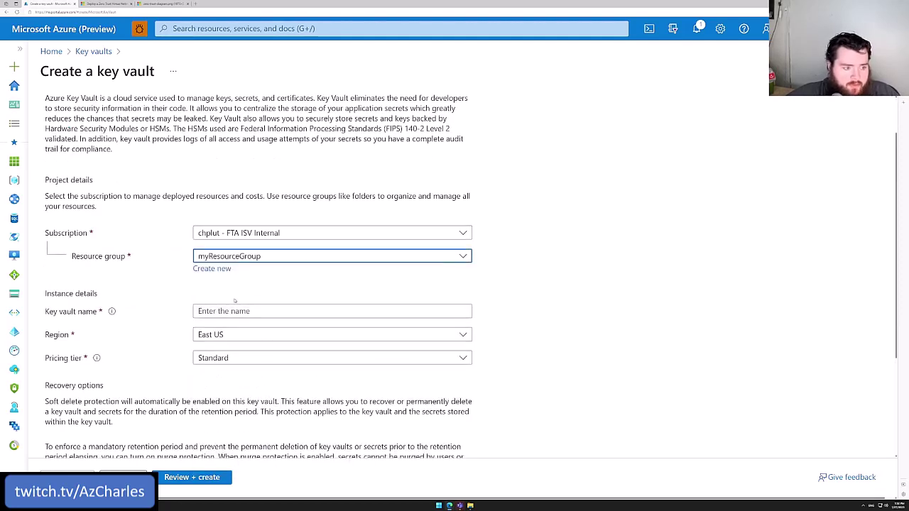
{"action": "left_click", "coordinate": [234, 311]}
{"action": "type", "text": "myKeyVaultZT"}
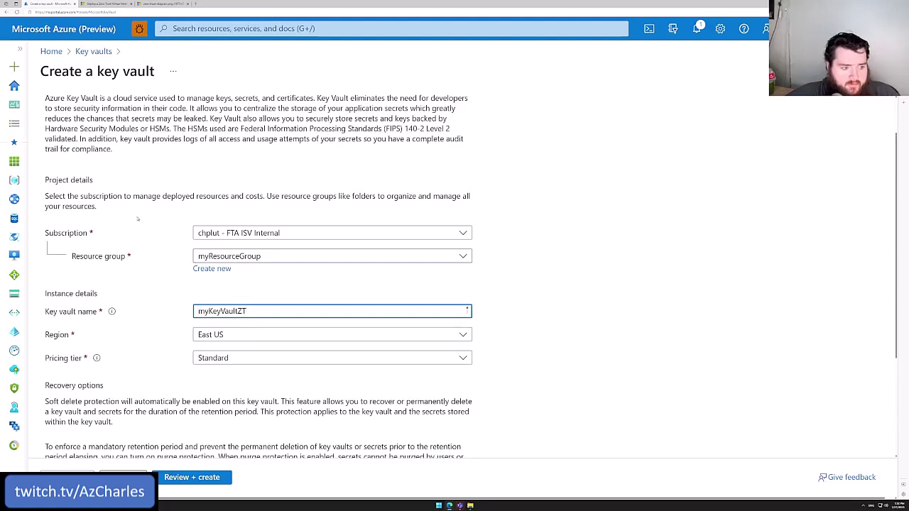
{"action": "scroll", "coordinate": [138, 218], "scroll_direction": "down", "scroll_amount": 1}
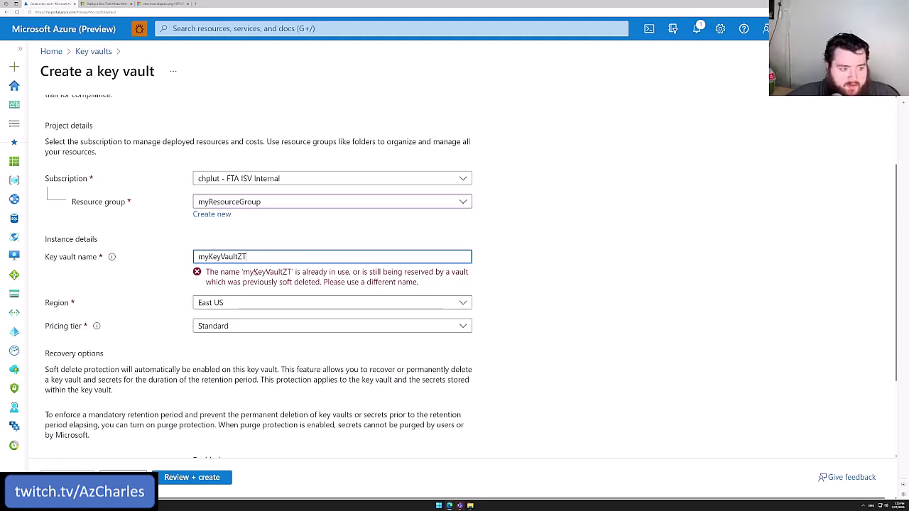
Change the key vault name to myKeyVaultZT1.
{"action": "left_click_drag", "start_coordinate": [241, 273], "coordinate": [324, 283]}
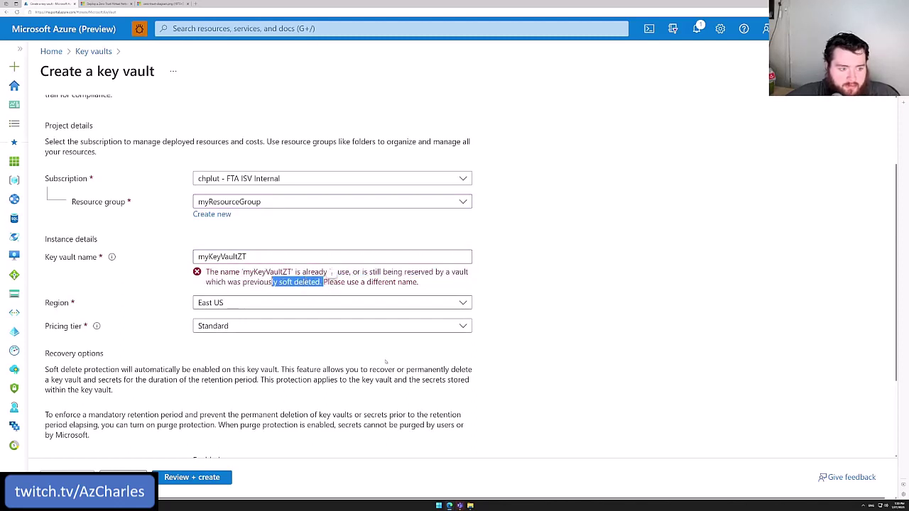
{"action": "left_click", "coordinate": [264, 257]}
{"action": "type", "text": "1"}
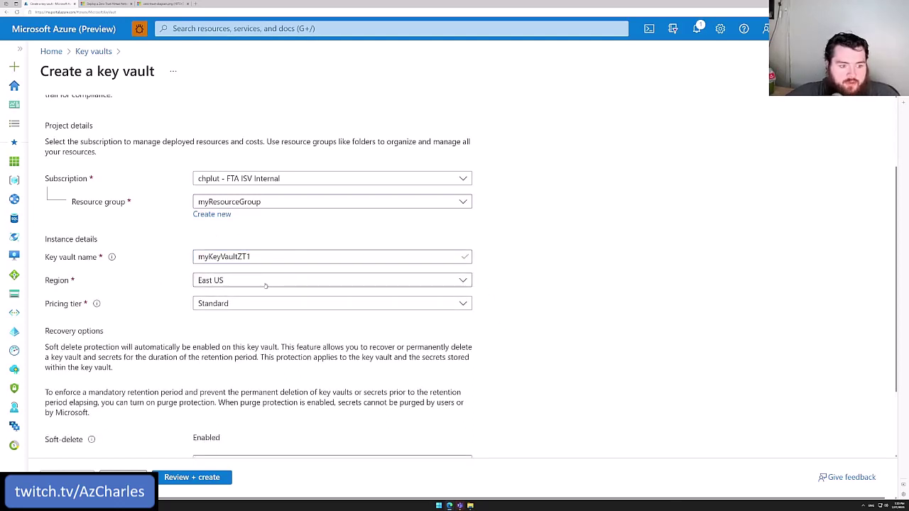
Set the retention of deleted vaults to 7 days in the recovery options.
{"action": "scroll", "coordinate": [466, 316], "scroll_direction": "down", "scroll_amount": 1}
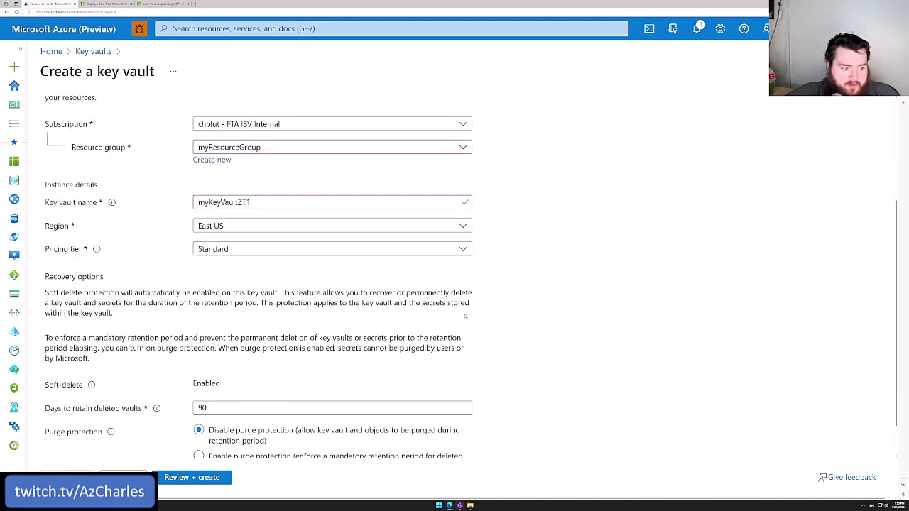
{"action": "scroll", "coordinate": [466, 316], "scroll_direction": "down", "scroll_amount": 1}
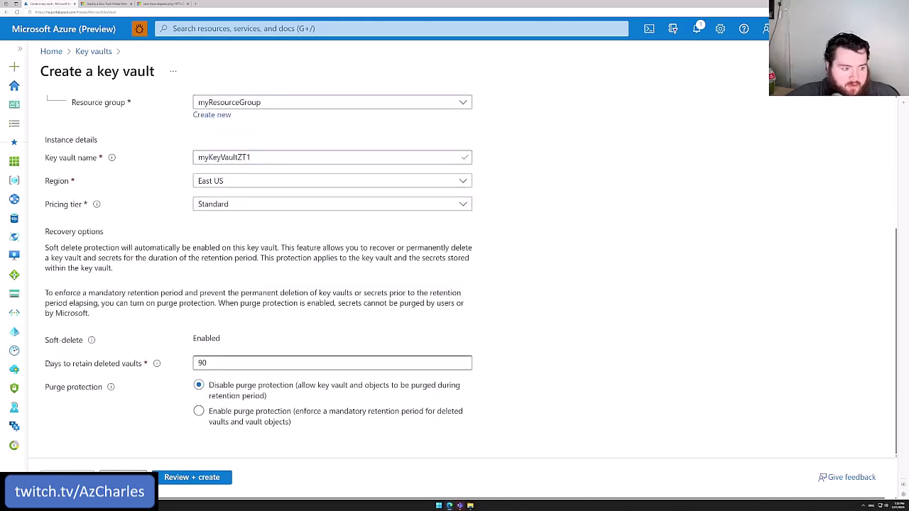
{"action": "left_click_drag", "start_coordinate": [44, 362], "coordinate": [152, 360]}
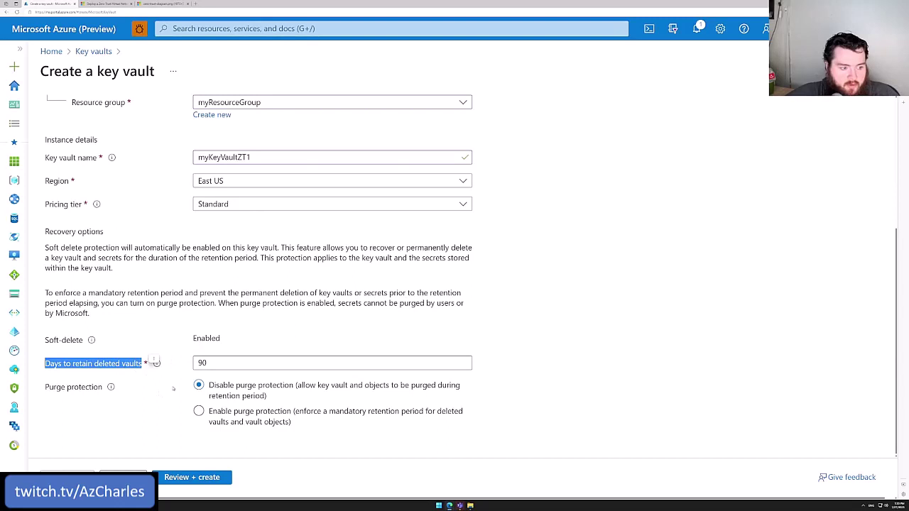
{"action": "double_click", "coordinate": [215, 363]}
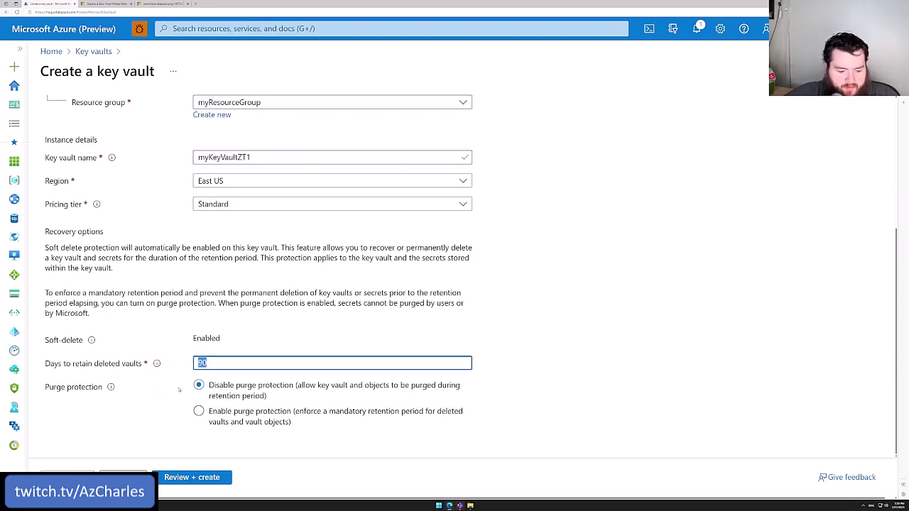
{"action": "type", "text": "7"}
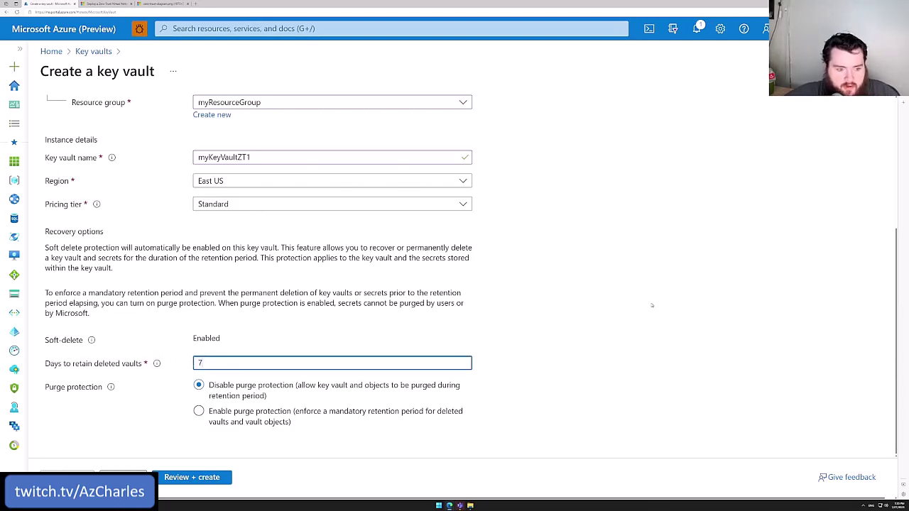
{"action": "left_click", "coordinate": [573, 299]}
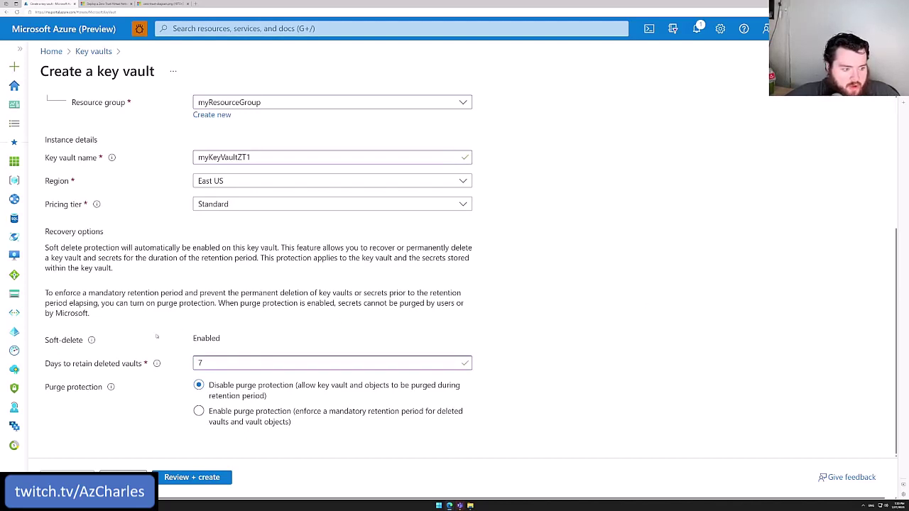
Review and create the key vault, and open the deployed resource.
{"action": "left_click", "coordinate": [198, 478]}
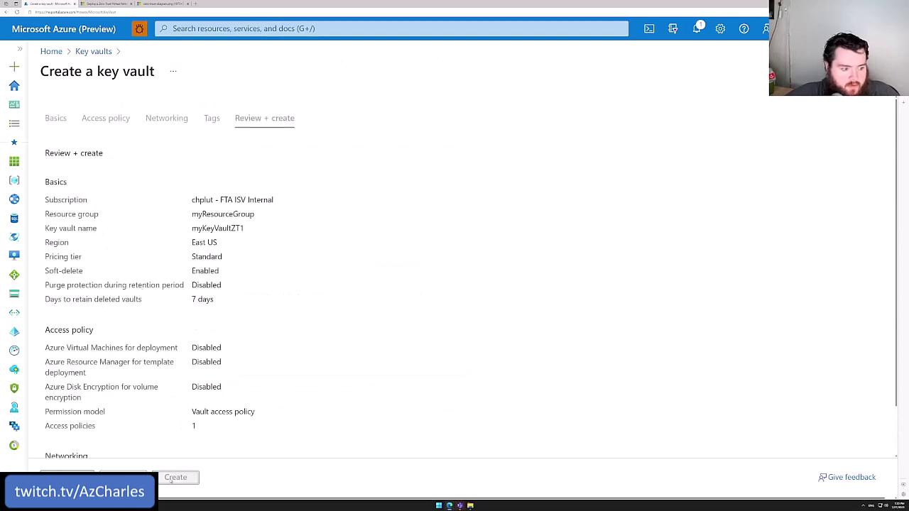
{"action": "left_click", "coordinate": [174, 478]}
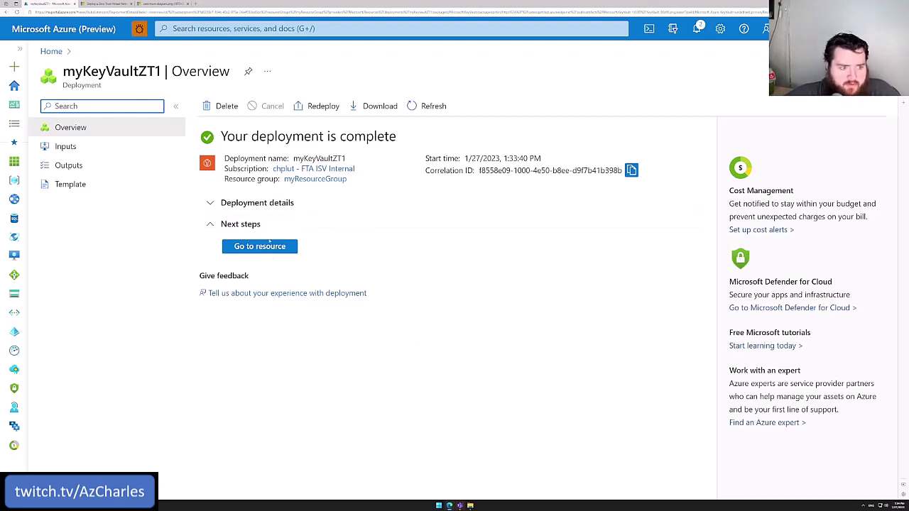
{"action": "left_click", "coordinate": [264, 249]}
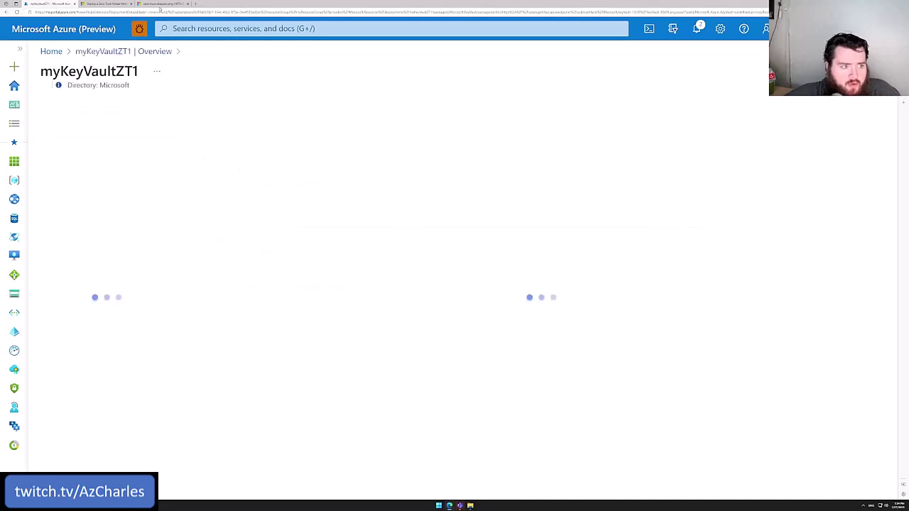
Return to the guide and read the section on uploading a certificate to Key Vault, including the PEM and PFX format note and the settings table.
{"action": "left_click", "coordinate": [113, 4]}
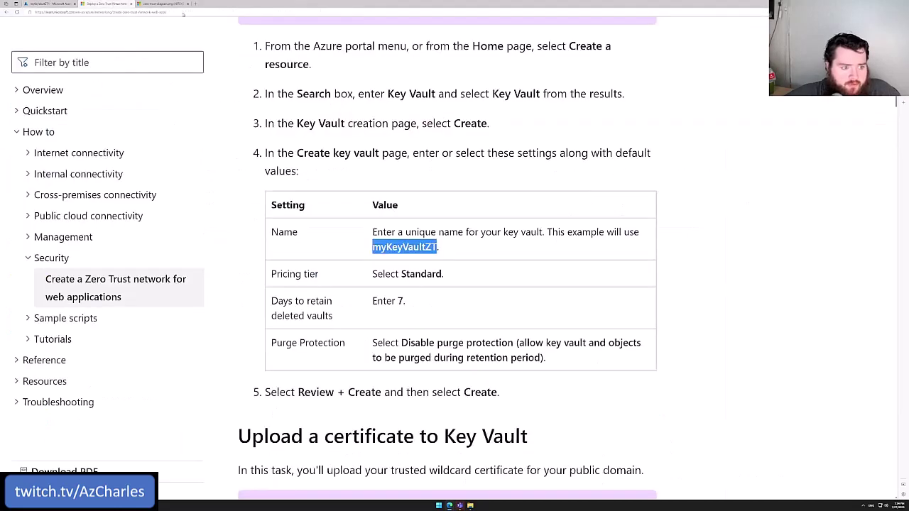
{"action": "scroll", "coordinate": [447, 284], "scroll_direction": "down", "scroll_amount": 4}
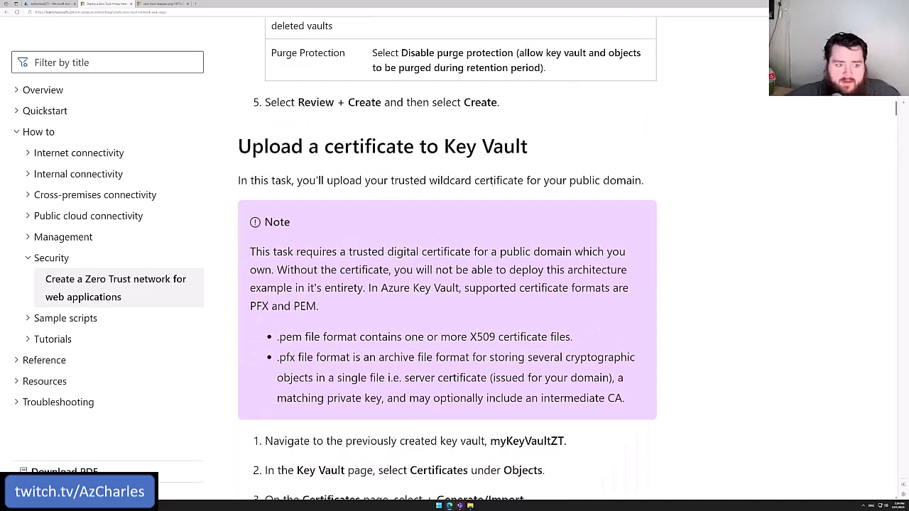
{"action": "scroll", "coordinate": [447, 284], "scroll_direction": "down", "scroll_amount": 1}
{"action": "scroll", "coordinate": [492, 179], "scroll_direction": "down", "scroll_amount": 1}
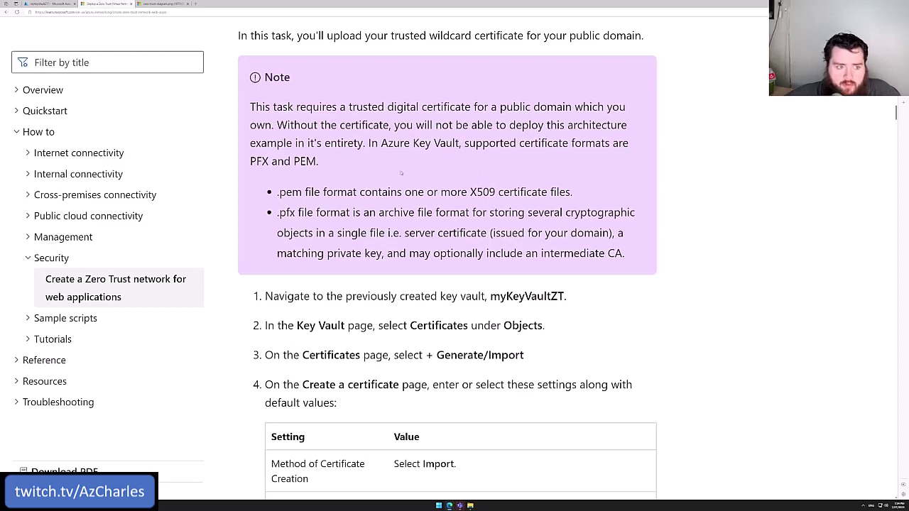
{"action": "left_click_drag", "start_coordinate": [276, 192], "coordinate": [328, 192]}
{"action": "left_click", "coordinate": [506, 212]}
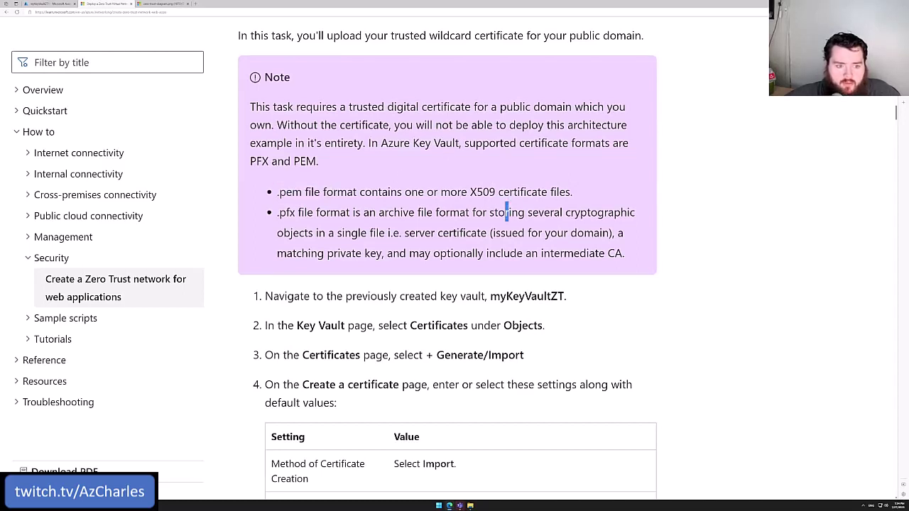
{"action": "left_click_drag", "start_coordinate": [469, 191], "coordinate": [495, 192]}
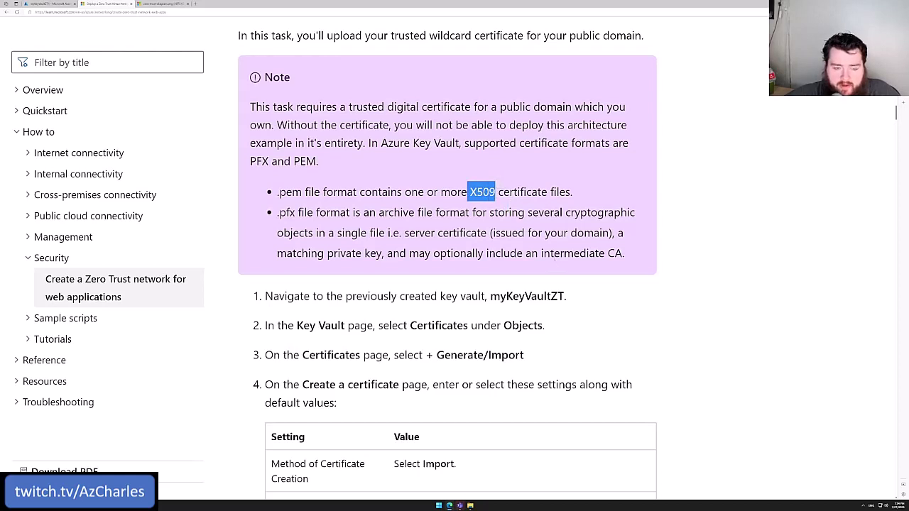
{"action": "left_click", "coordinate": [271, 233]}
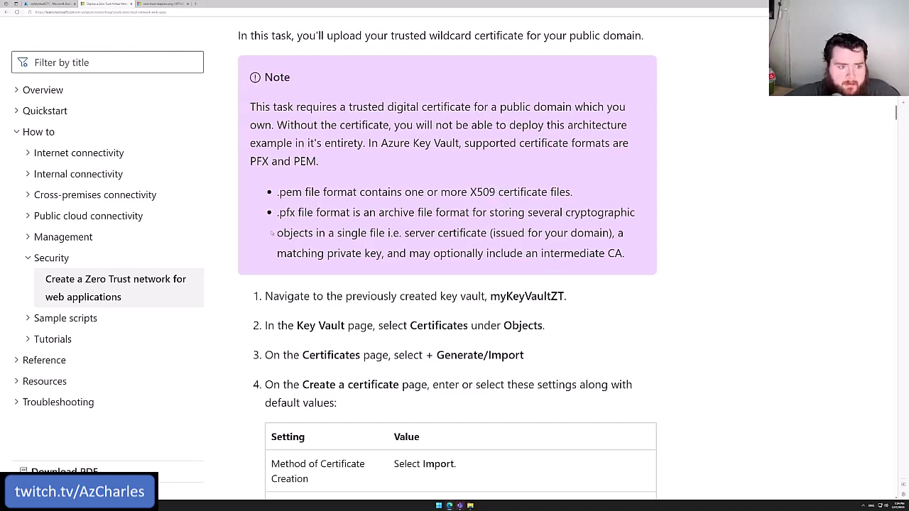
{"action": "left_click_drag", "start_coordinate": [276, 212], "coordinate": [294, 212]}
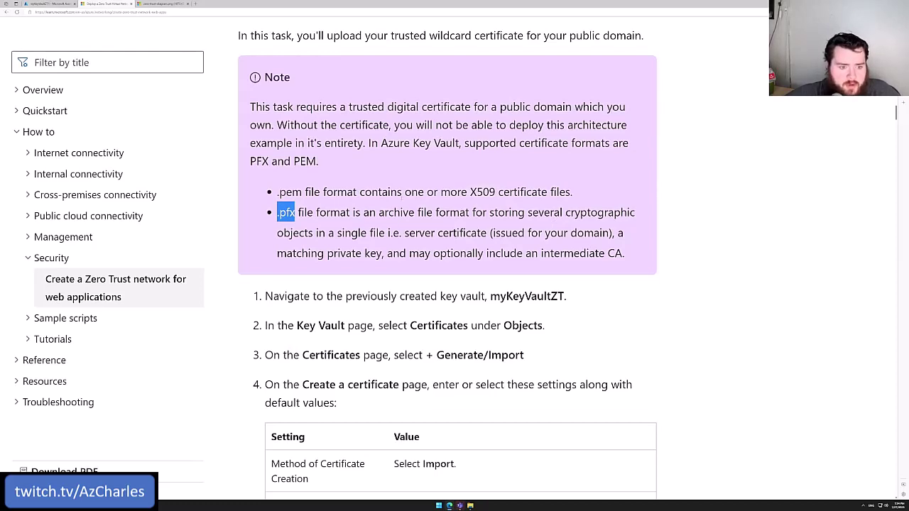
{"action": "scroll", "coordinate": [402, 198], "scroll_direction": "down", "scroll_amount": 2}
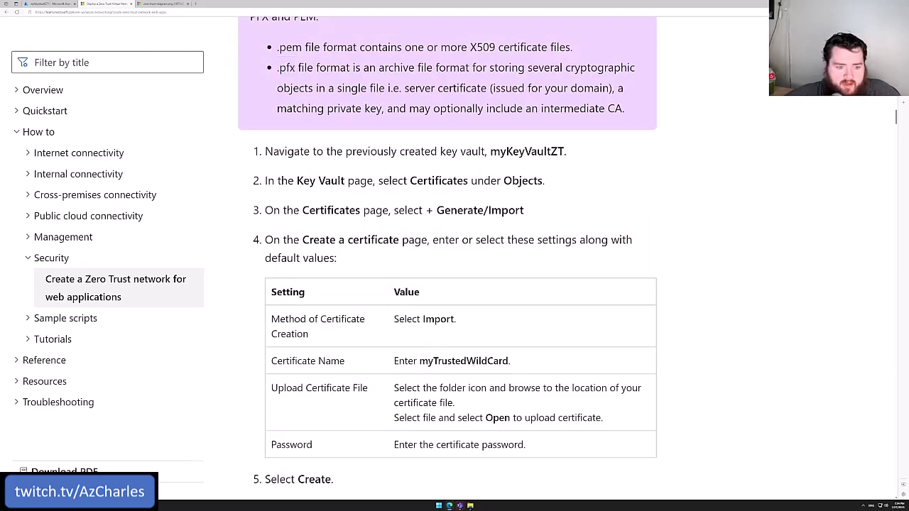
Copy the certificate name myTrustedWildCard from the guide, then switch to the Azure portal and start a new vault certificate using the Import method.
{"action": "double_click", "coordinate": [482, 361]}
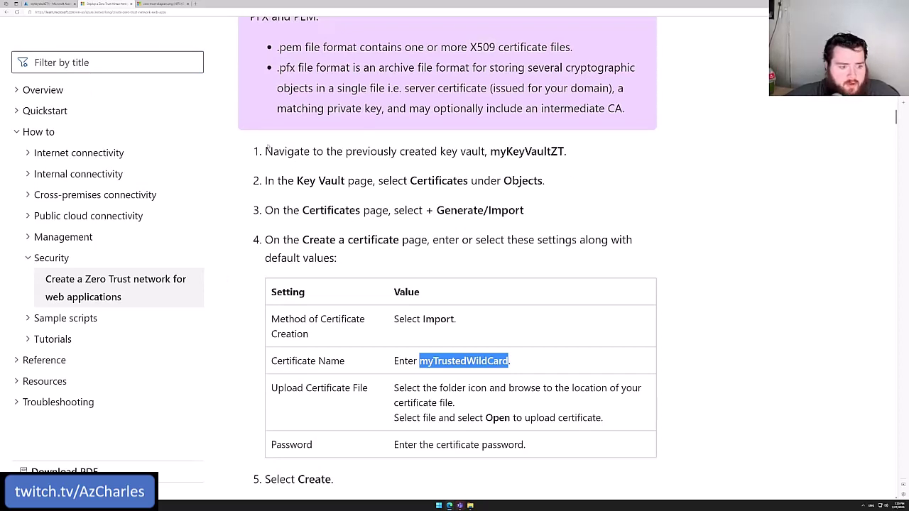
{"action": "left_click", "coordinate": [45, 4]}
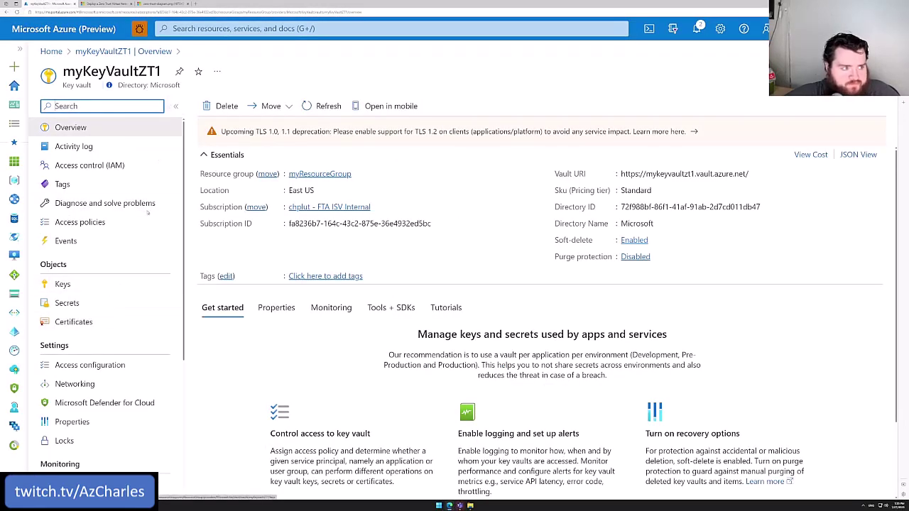
{"action": "left_click_drag", "start_coordinate": [74, 85], "coordinate": [90, 85]}
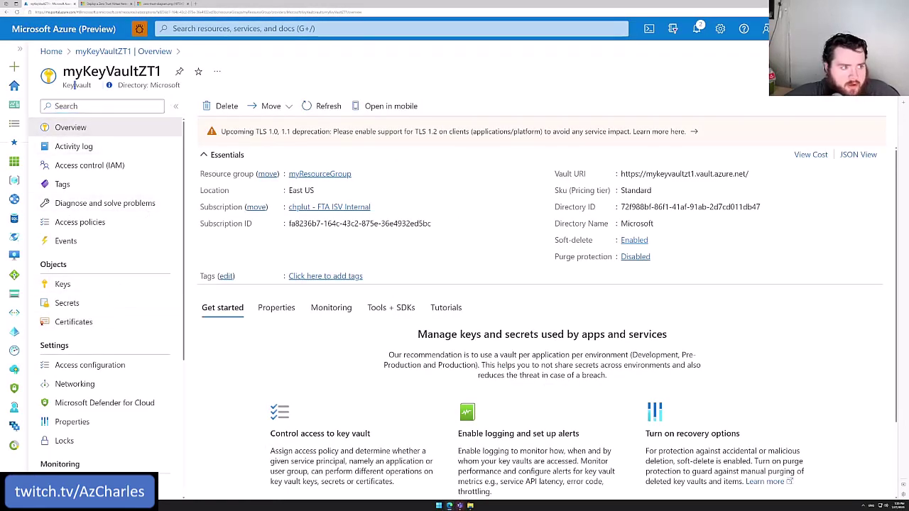
{"action": "left_click", "coordinate": [74, 322]}
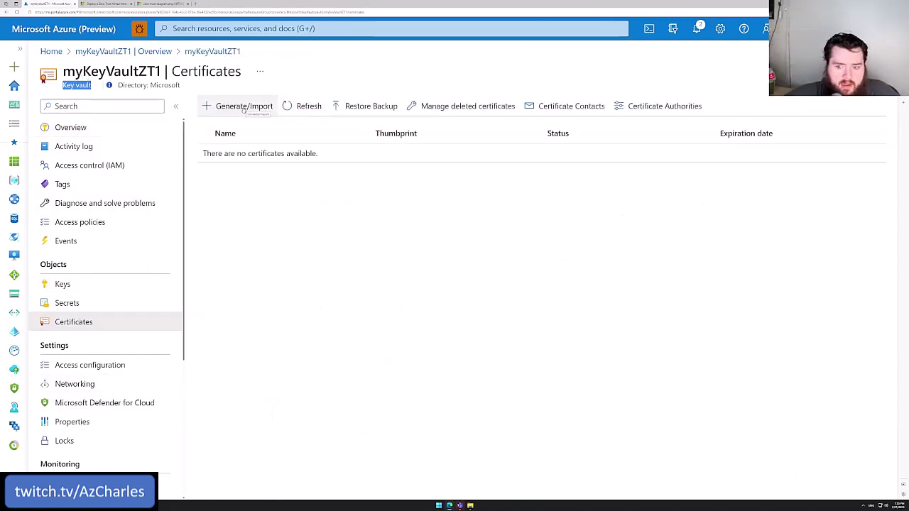
{"action": "left_click", "coordinate": [243, 106]}
{"action": "left_click", "coordinate": [243, 111]}
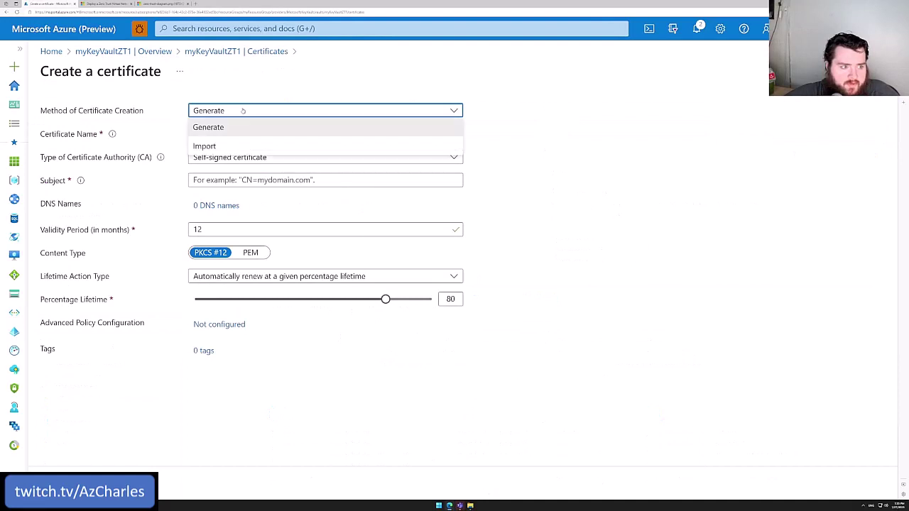
{"action": "left_click", "coordinate": [237, 147]}
Name the certificate myTrustedWildCard.
{"action": "left_click", "coordinate": [232, 133]}
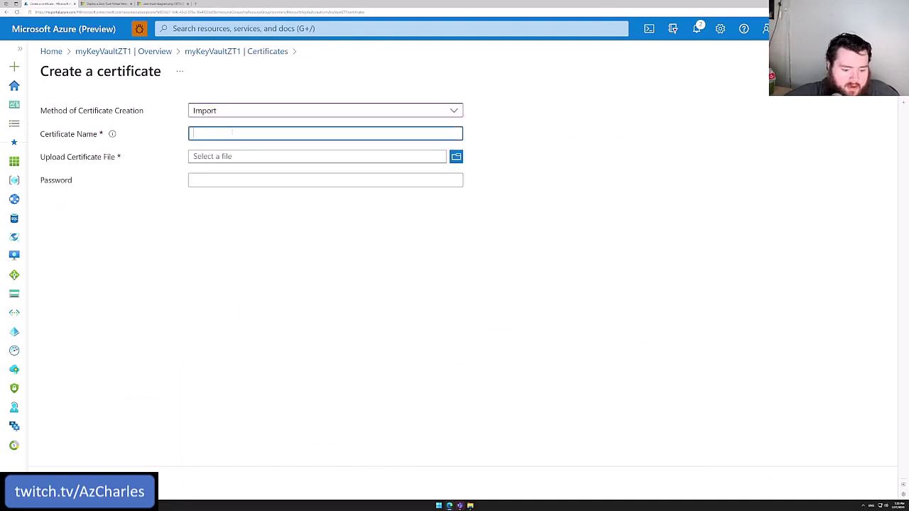
{"action": "type", "text": "WildC"}
{"action": "key", "text": "ctrl+a"}
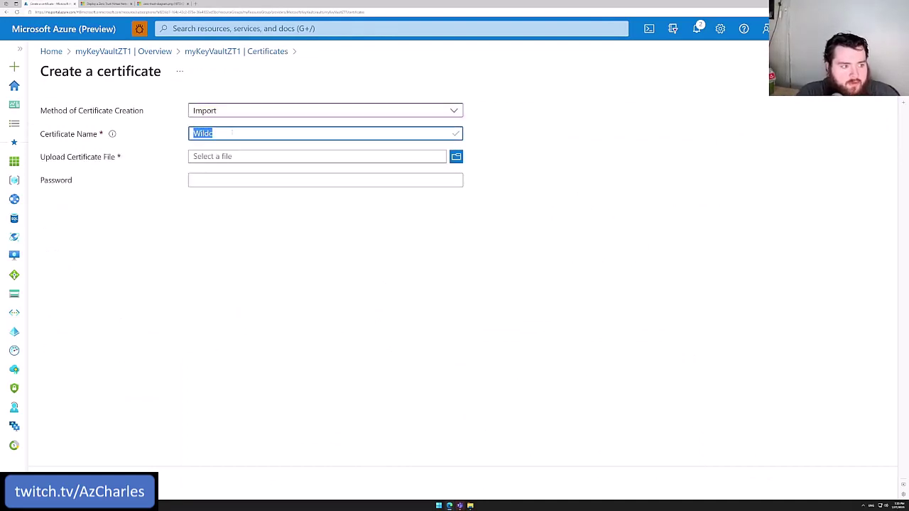
{"action": "type", "text": "myTrustedWildCard"}
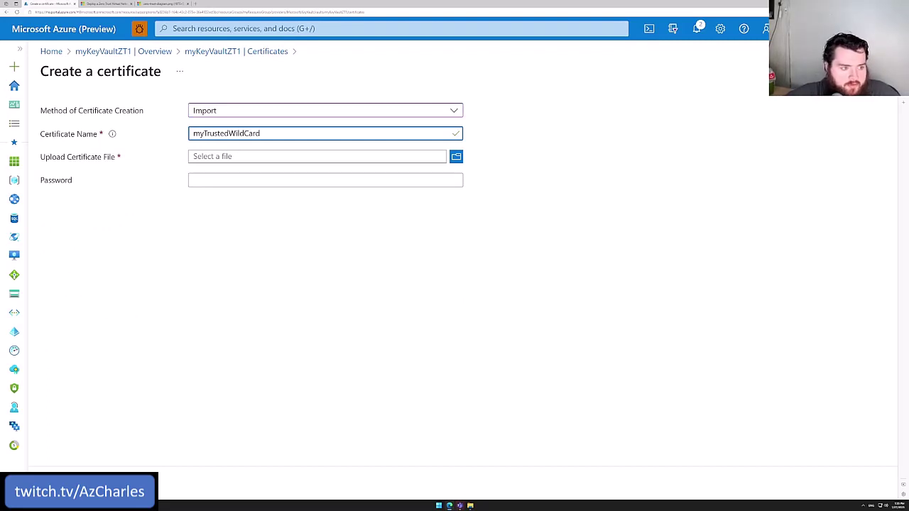
Upload the certificate file wildcard_hugelab_net2023.pfx, enter the certificate password, and create the certificate.
{"action": "left_click", "coordinate": [455, 156]}
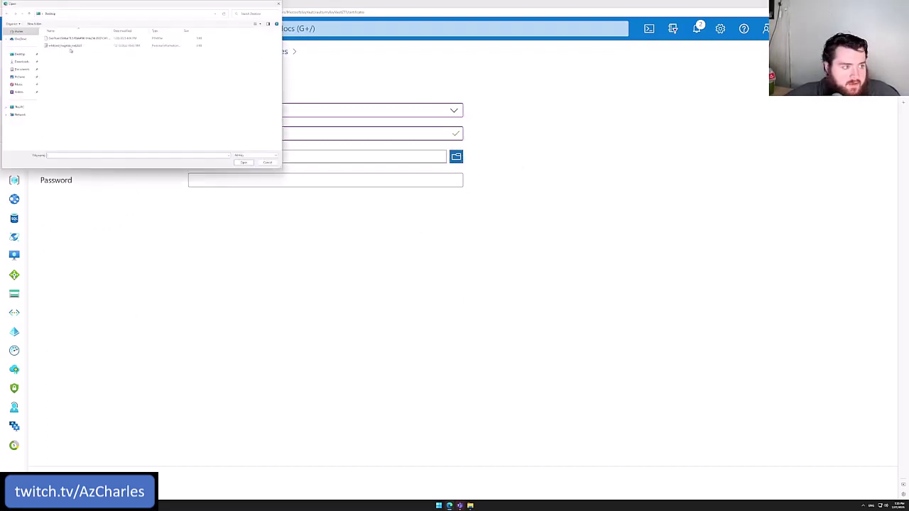
{"action": "double_click", "coordinate": [66, 45]}
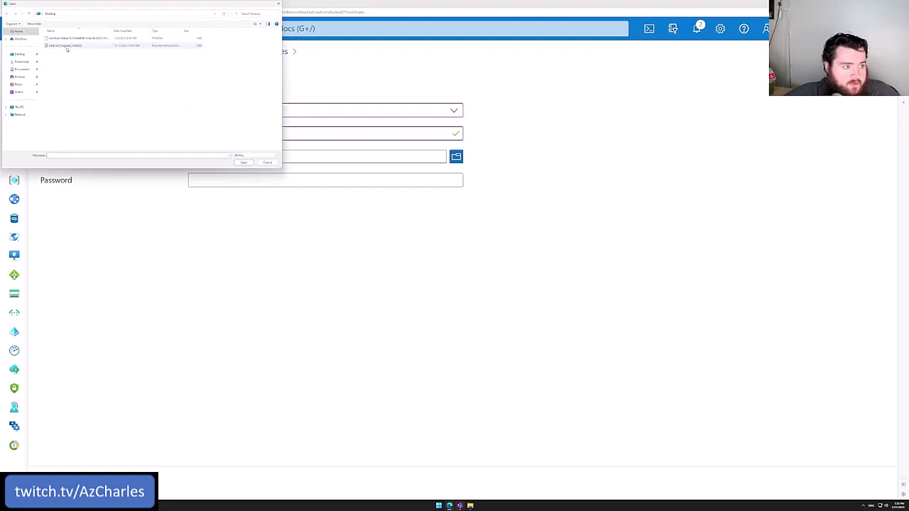
{"action": "left_click", "coordinate": [266, 182]}
{"action": "type", "text": "****"}
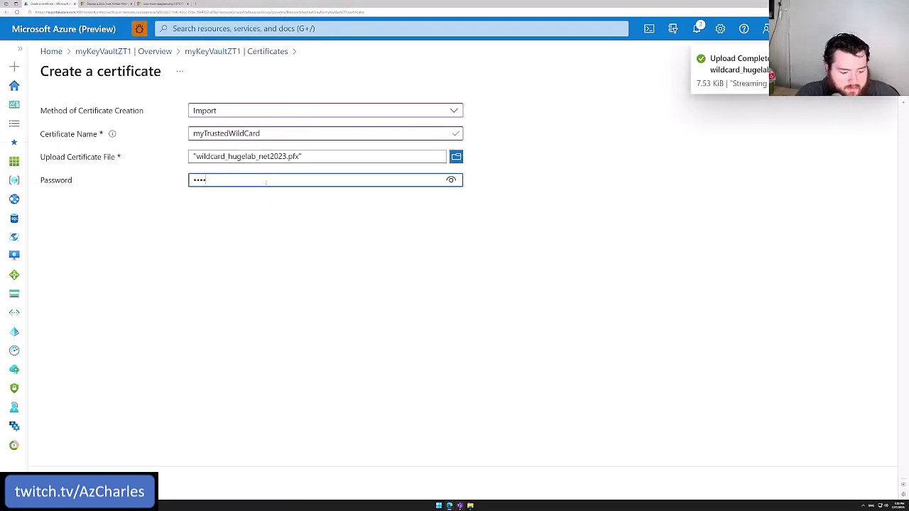
{"action": "type", "text": "****"}
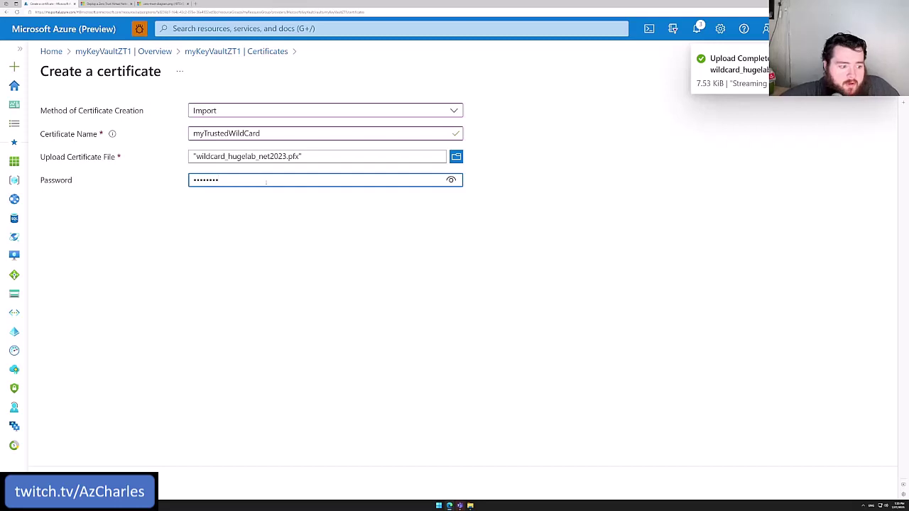
{"action": "key", "text": "Return"}
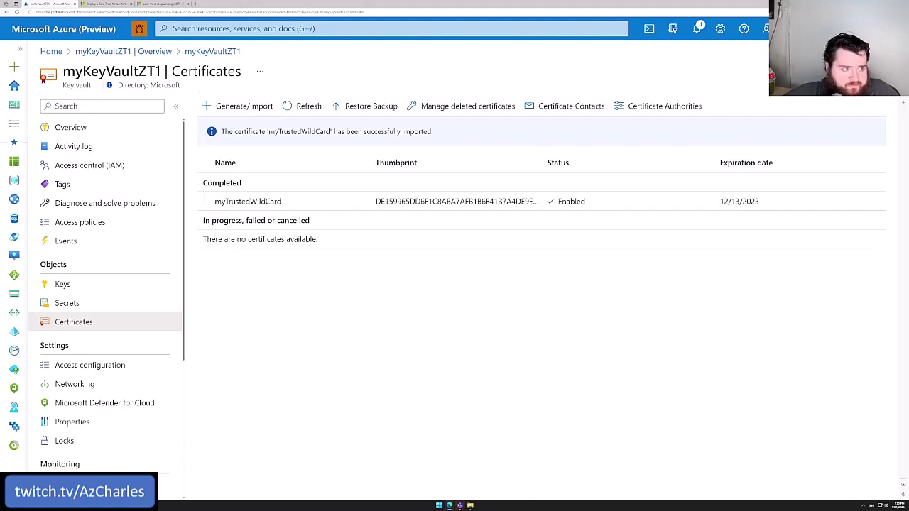
Return to the guide, read the section on deploying a user-assigned managed identity, and copy the identity name myManagedIDappGW.
{"action": "left_click", "coordinate": [107, 4]}
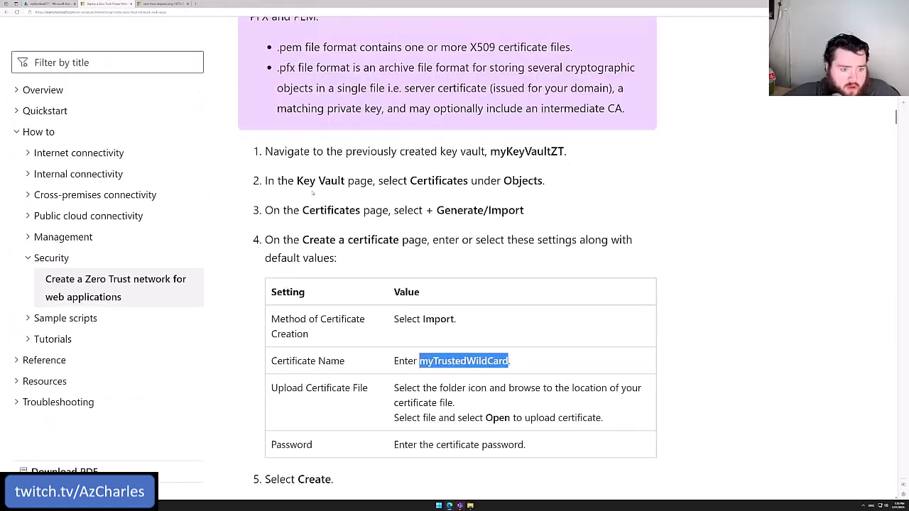
{"action": "scroll", "coordinate": [332, 213], "scroll_direction": "down", "scroll_amount": 6}
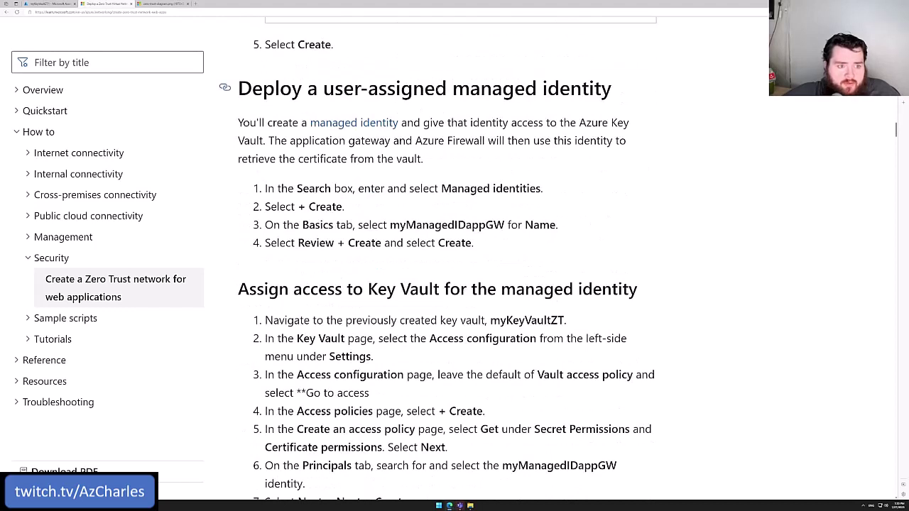
{"action": "left_click_drag", "start_coordinate": [452, 89], "coordinate": [602, 89]}
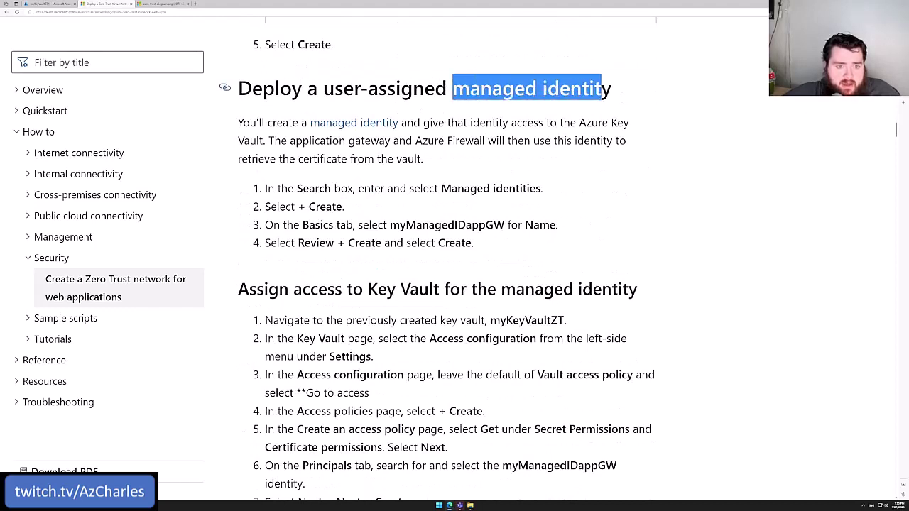
{"action": "left_click", "coordinate": [672, 207]}
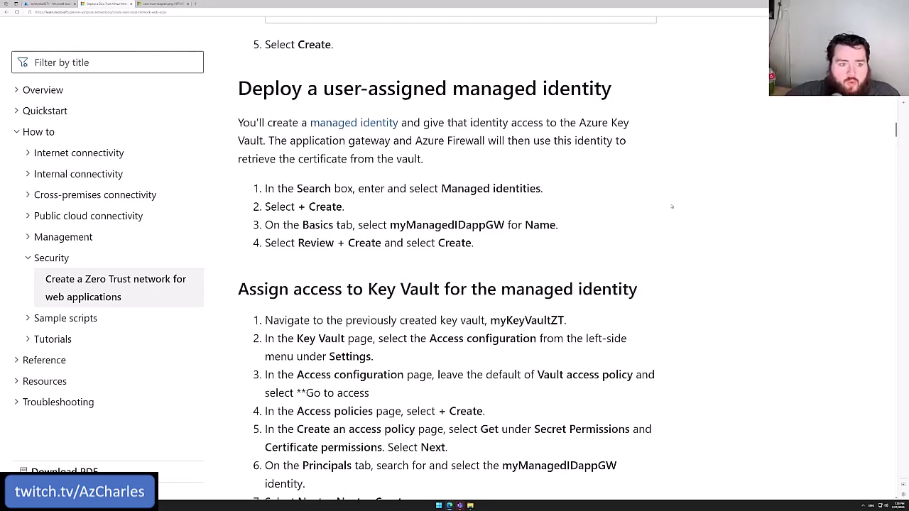
{"action": "double_click", "coordinate": [468, 224]}
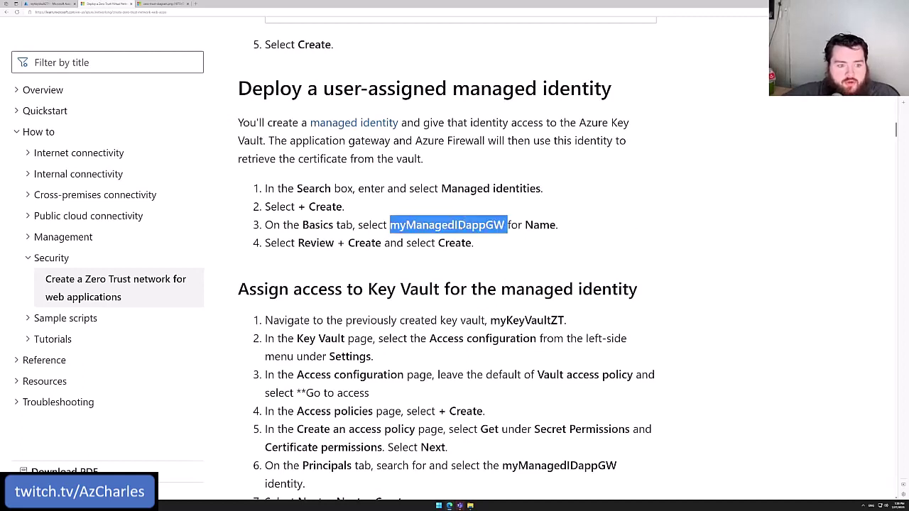
{"action": "left_click", "coordinate": [716, 203]}
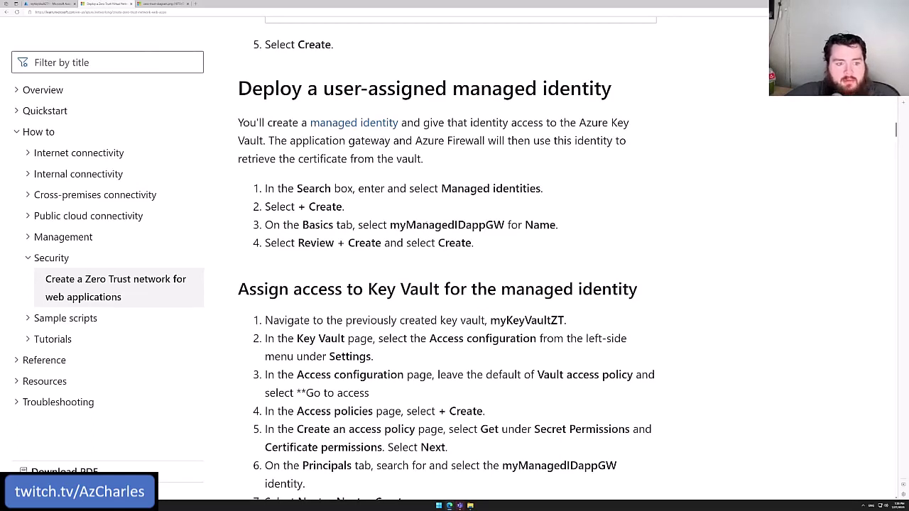
{"action": "double_click", "coordinate": [434, 224]}
{"action": "key", "text": "ctrl+c"}
{"action": "left_click", "coordinate": [578, 212]}
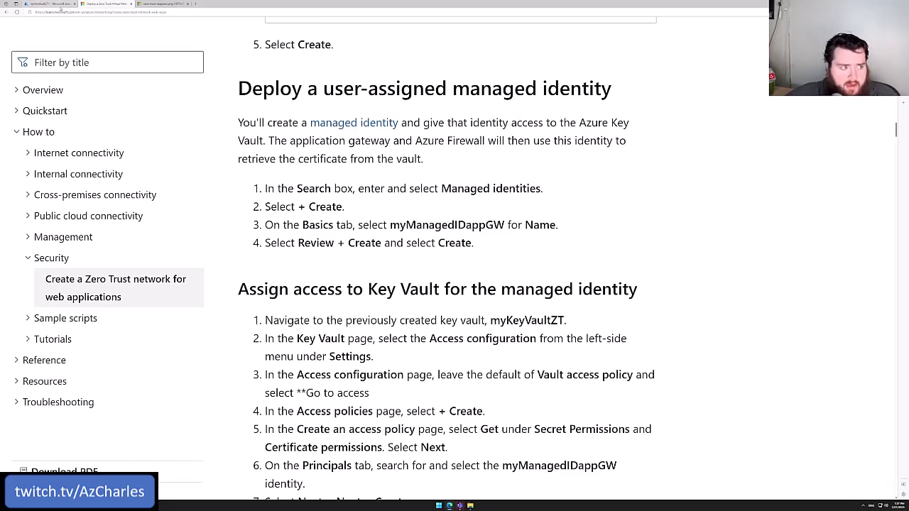
Switch to the Azure portal, search for managed identities, and open the Managed Identities service.
{"action": "mouse_move", "coordinate": [57, 6]}
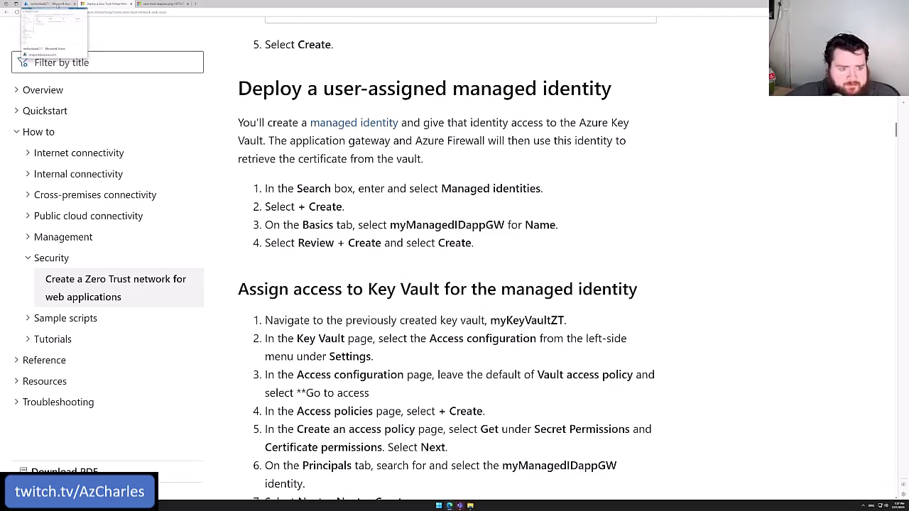
{"action": "left_click", "coordinate": [57, 5]}
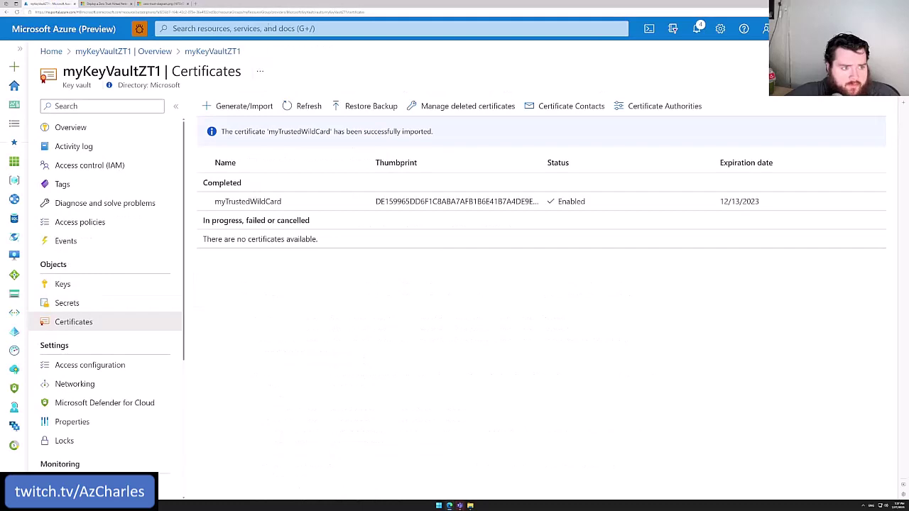
{"action": "left_click", "coordinate": [275, 28]}
{"action": "type", "text": "managed id"}
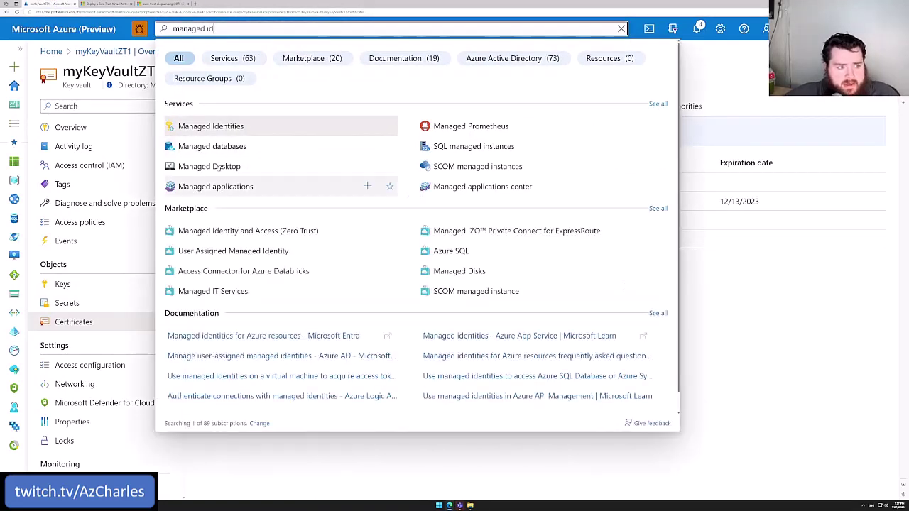
{"action": "left_click", "coordinate": [211, 127]}
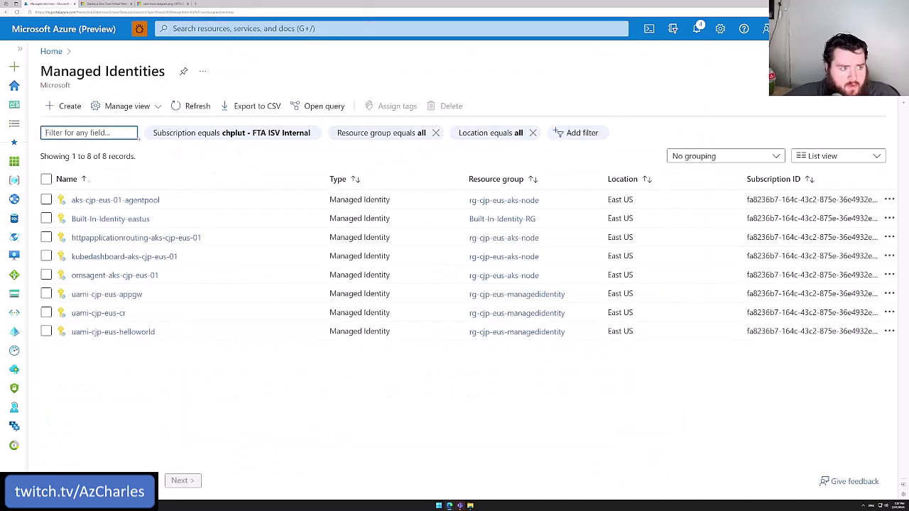
Start a new user-assigned managed identity in resource group myResourceGroup with the region East US.
{"action": "left_click", "coordinate": [63, 105]}
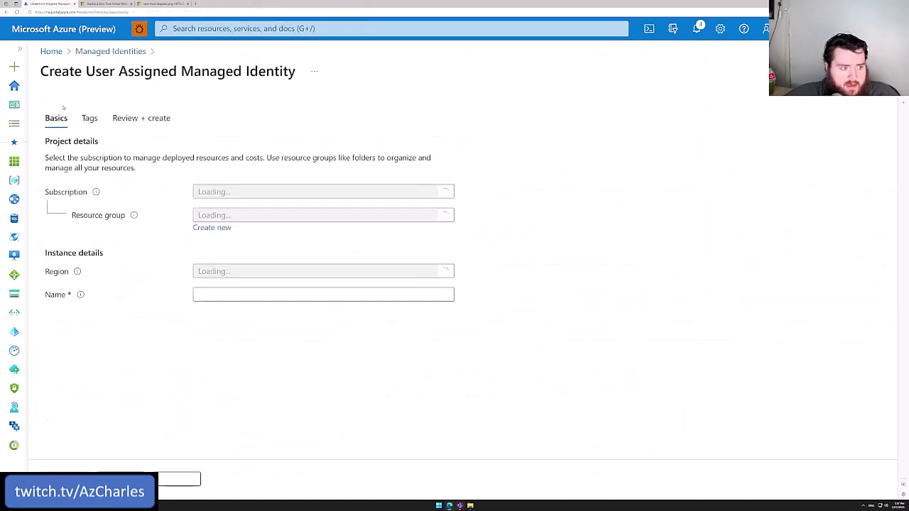
{"action": "left_click", "coordinate": [305, 214]}
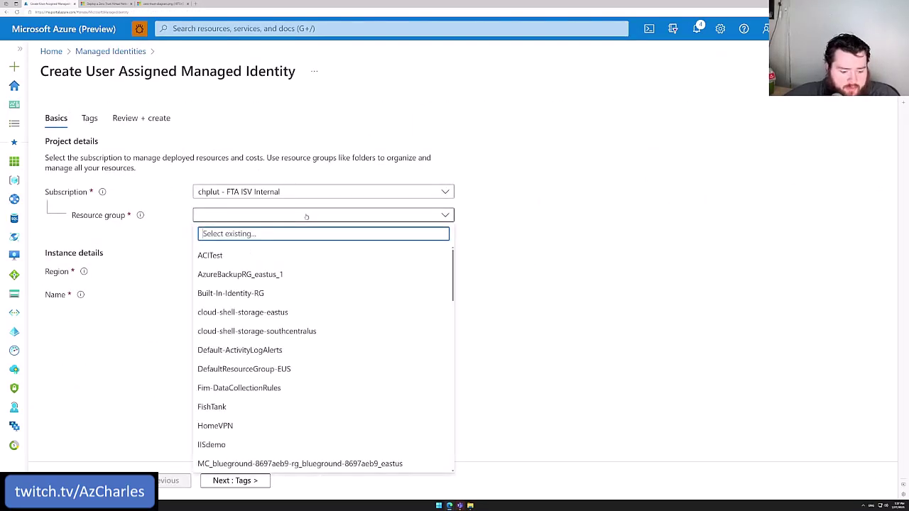
{"action": "type", "text": "my"}
{"action": "left_click", "coordinate": [275, 257]}
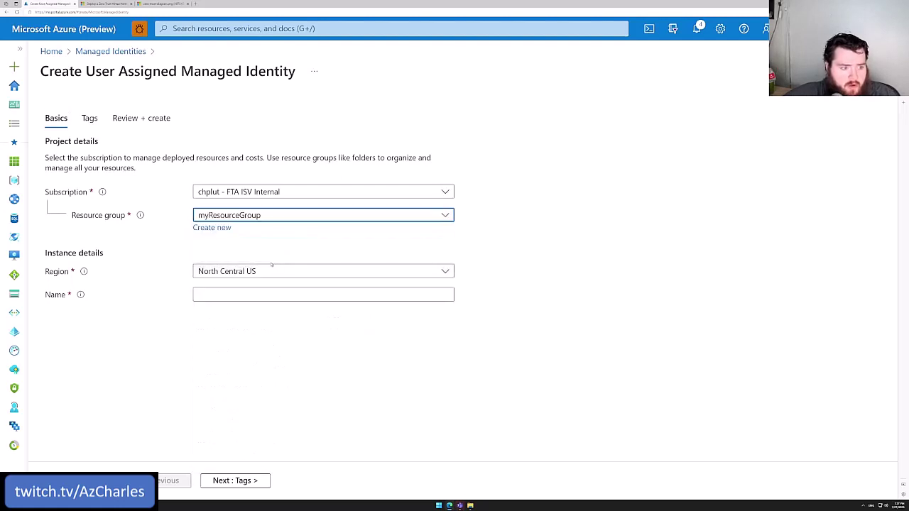
{"action": "left_click", "coordinate": [225, 276]}
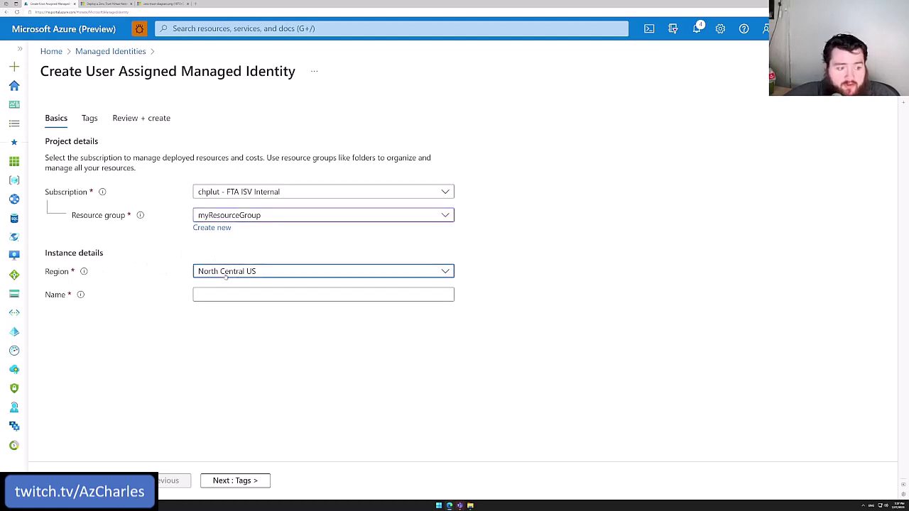
{"action": "type", "text": "east"}
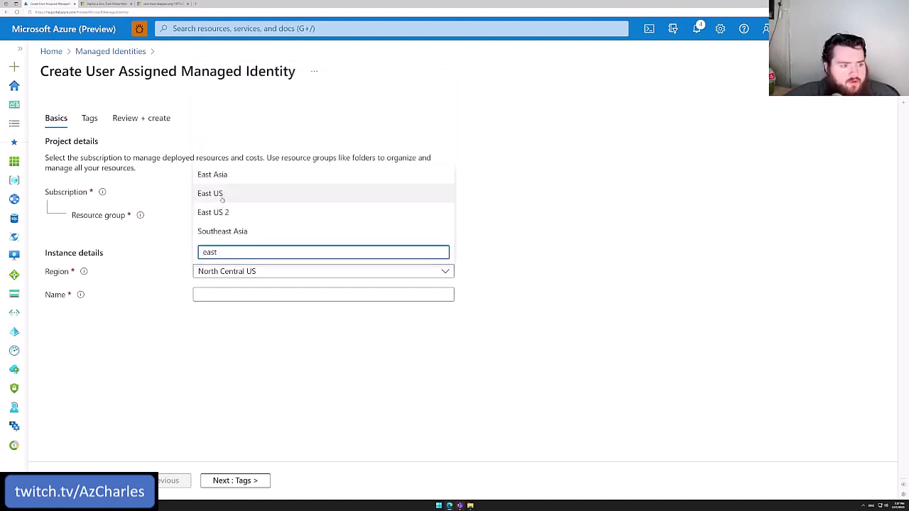
{"action": "left_click", "coordinate": [218, 196]}
Name the managed identity myManagedIDappGW, then review and create it.
{"action": "left_click", "coordinate": [246, 299]}
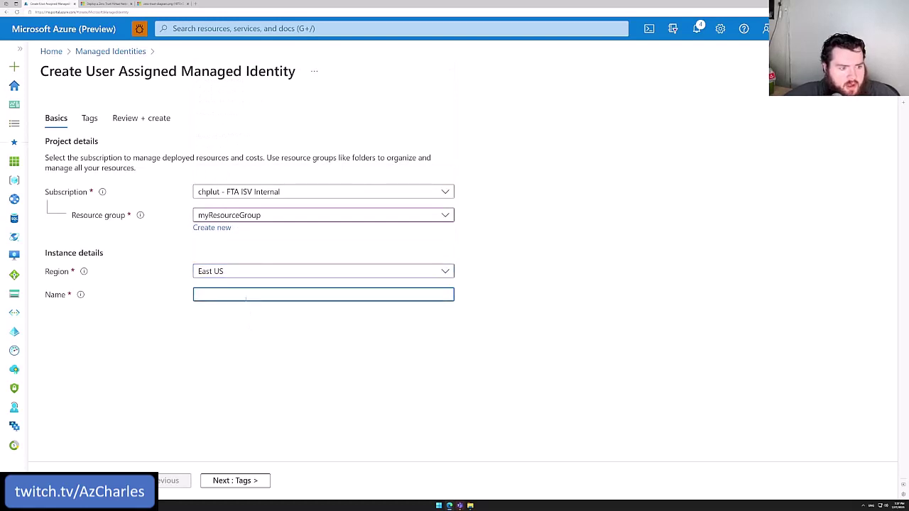
{"action": "key", "text": "ctrl+v"}
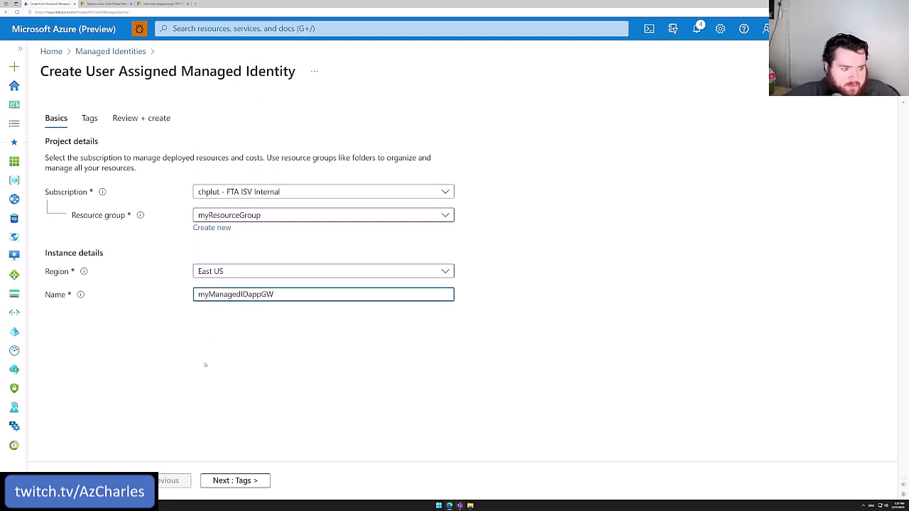
{"action": "left_click", "coordinate": [204, 365]}
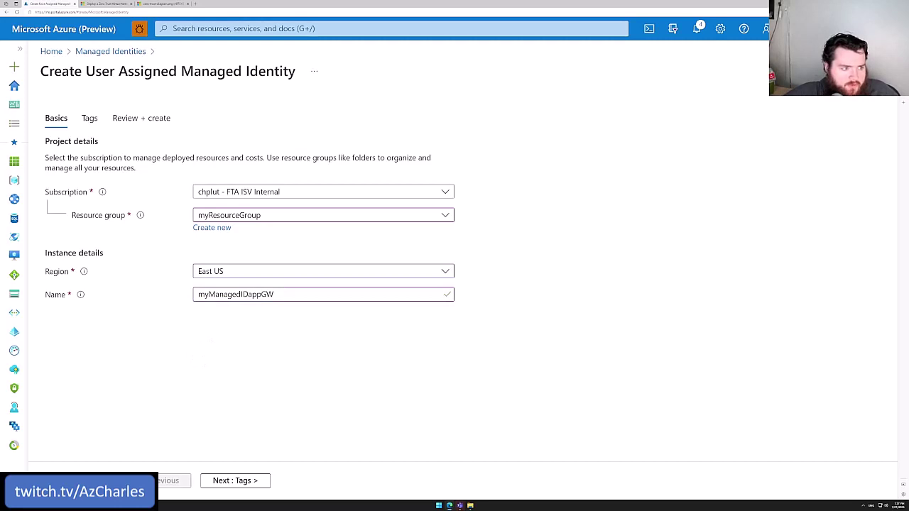
{"action": "left_click", "coordinate": [78, 480]}
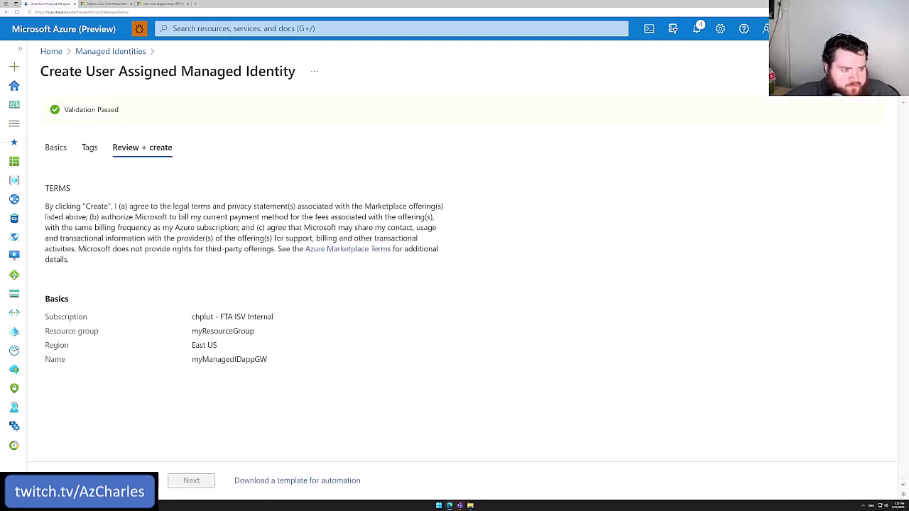
{"action": "left_click", "coordinate": [78, 480]}
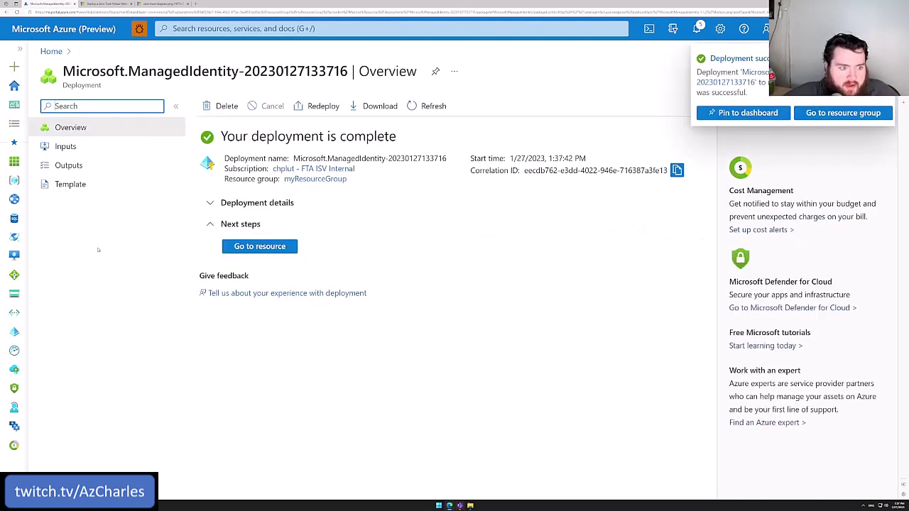
Open the newly deployed managed identity and examine its object (principal) ID on the overview.
{"action": "left_click", "coordinate": [259, 247]}
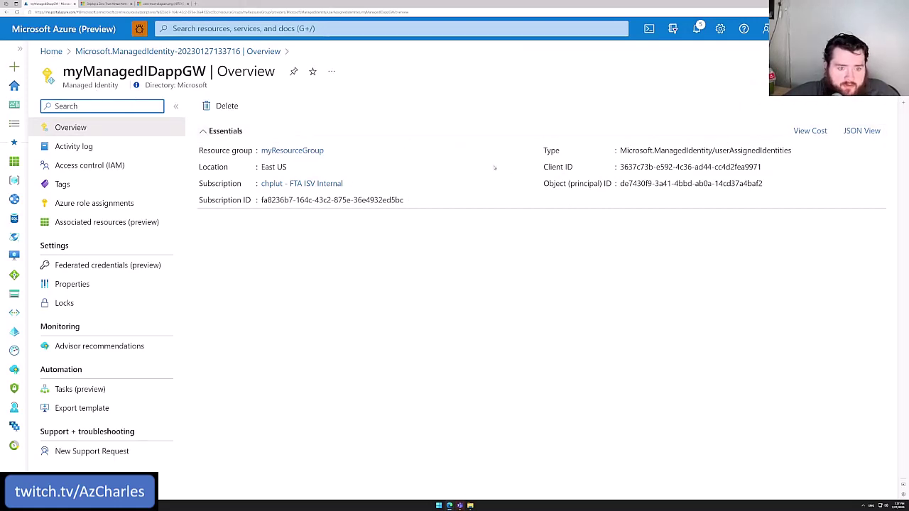
{"action": "left_click_drag", "start_coordinate": [548, 183], "coordinate": [767, 184]}
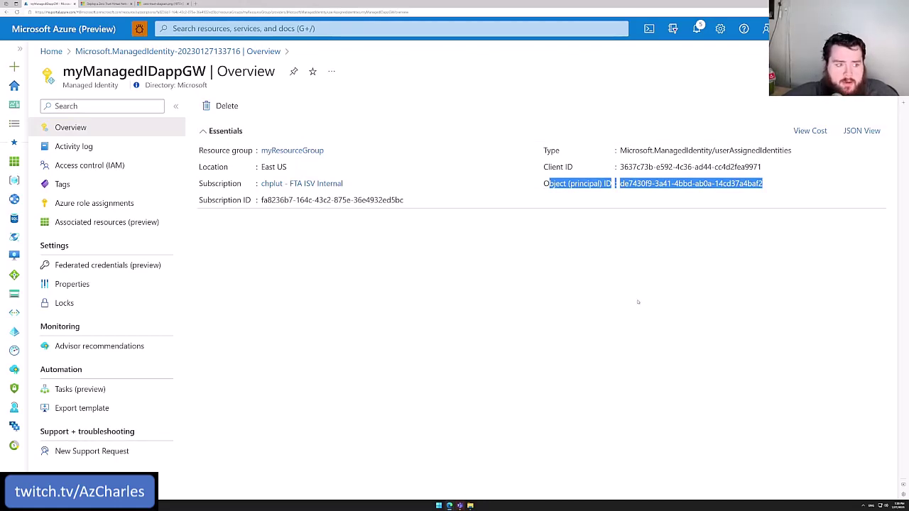
{"action": "left_click", "coordinate": [546, 313]}
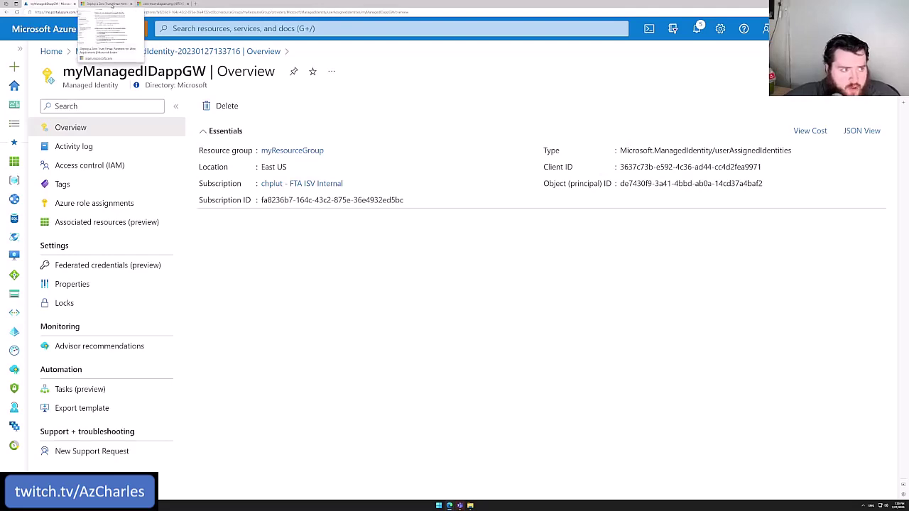
Return to the guide and read how to assign the managed identity access to Key Vault, including the required secret and certificate permissions.
{"action": "left_click", "coordinate": [112, 5]}
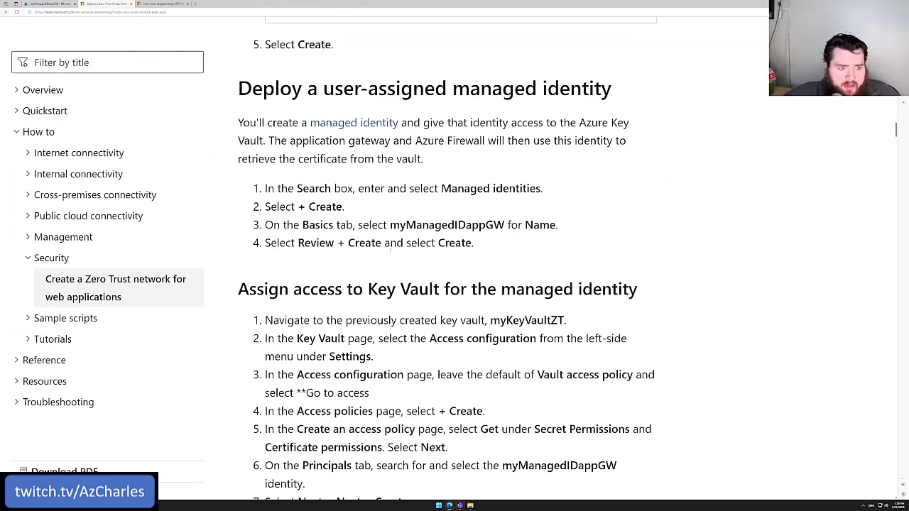
{"action": "scroll", "coordinate": [390, 250], "scroll_direction": "down", "scroll_amount": 1}
{"action": "scroll", "coordinate": [385, 233], "scroll_direction": "down", "scroll_amount": 1}
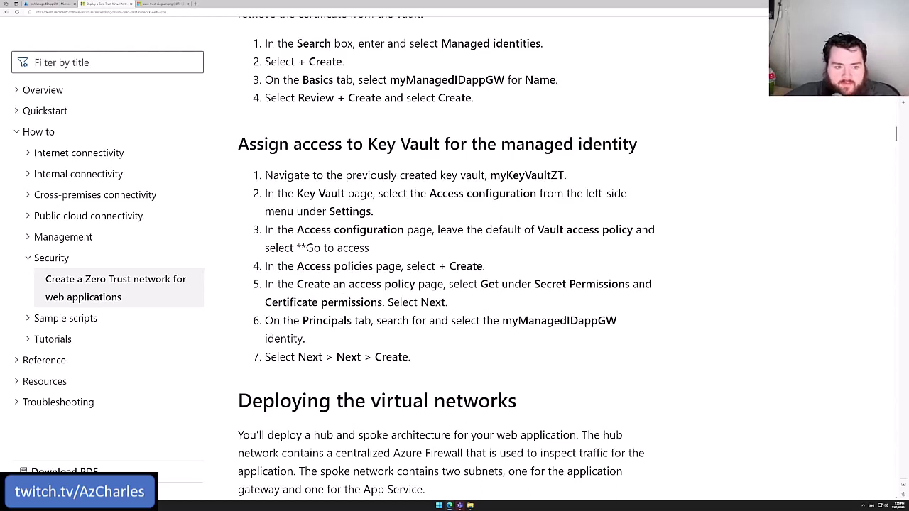
{"action": "left_click_drag", "start_coordinate": [479, 283], "coordinate": [499, 284]}
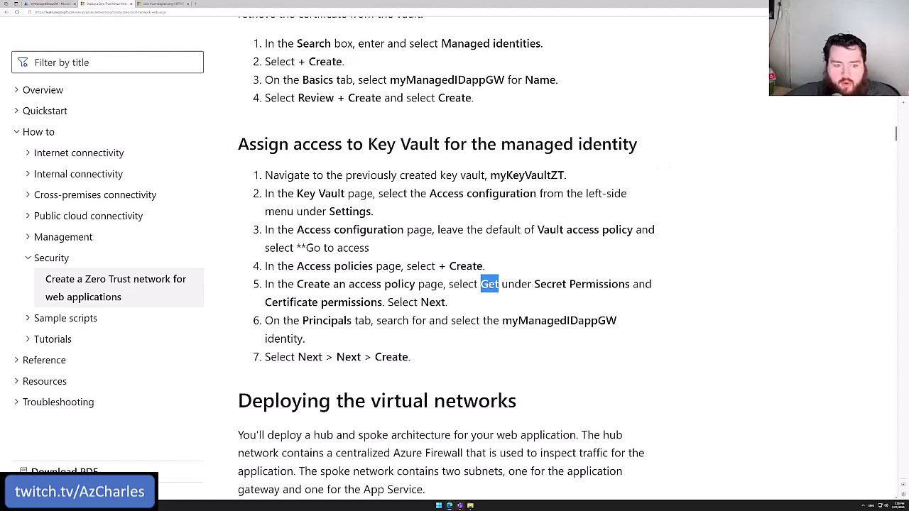
{"action": "left_click_drag", "start_coordinate": [531, 284], "coordinate": [575, 284]}
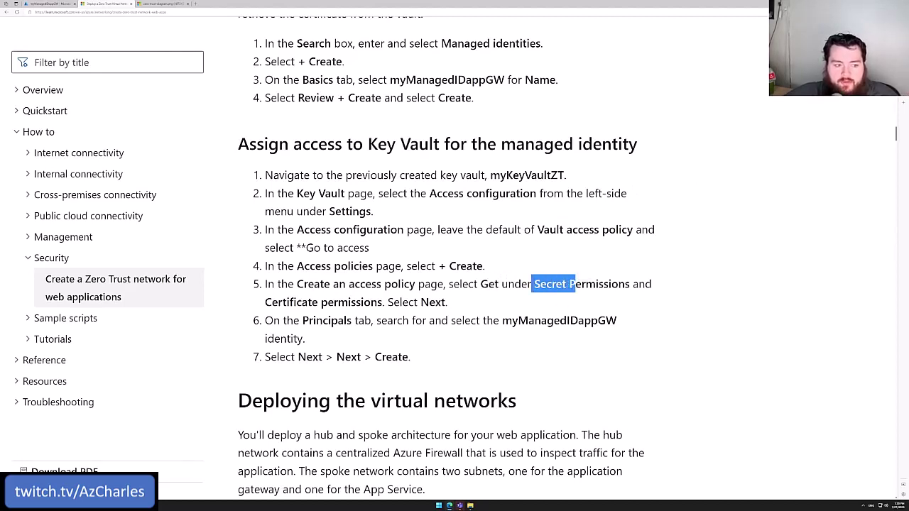
{"action": "left_click_drag", "start_coordinate": [265, 301], "coordinate": [320, 301]}
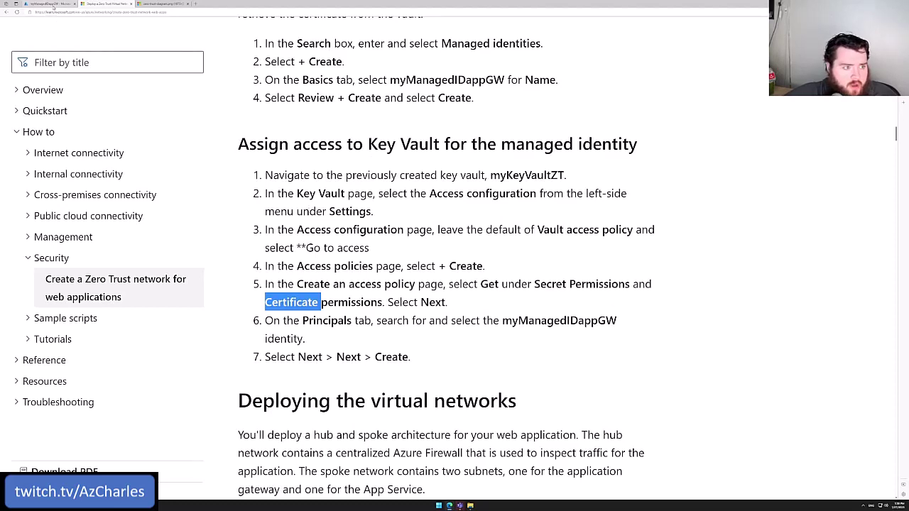
Switch back to the Azure portal and open the access policies of the key vault myKeyVaultZT1.
{"action": "left_click", "coordinate": [53, 5]}
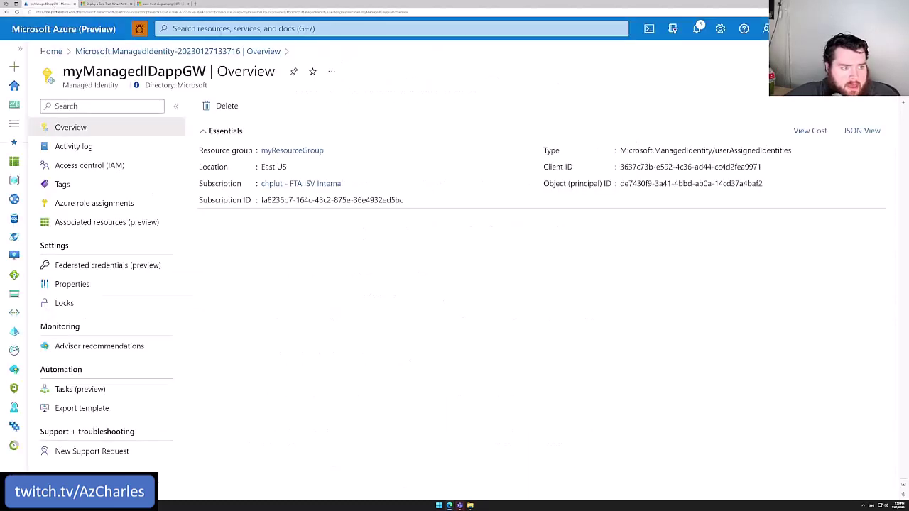
{"action": "left_click", "coordinate": [319, 28]}
{"action": "left_click", "coordinate": [249, 213]}
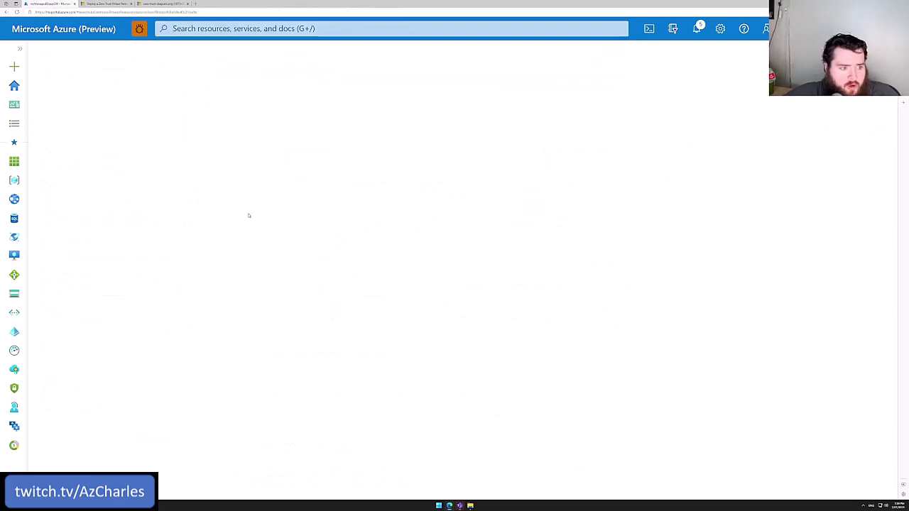
{"action": "left_click", "coordinate": [88, 218]}
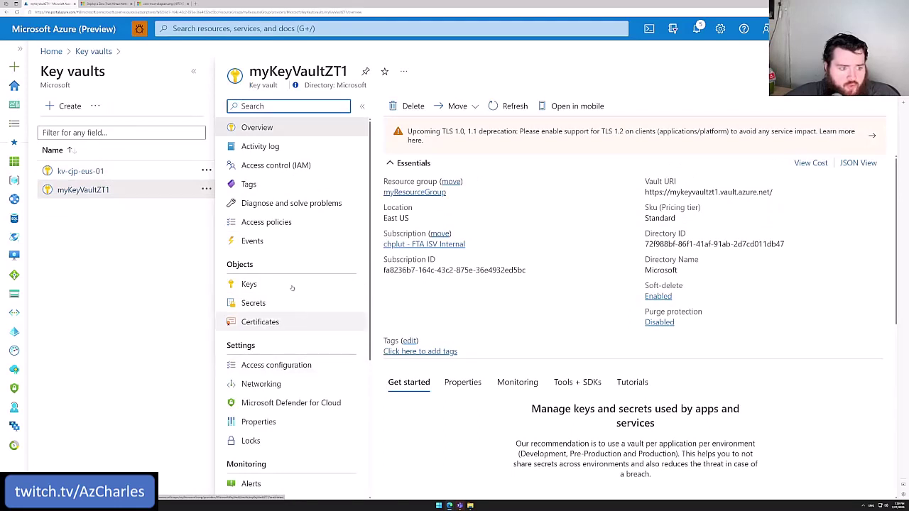
{"action": "left_click", "coordinate": [280, 222]}
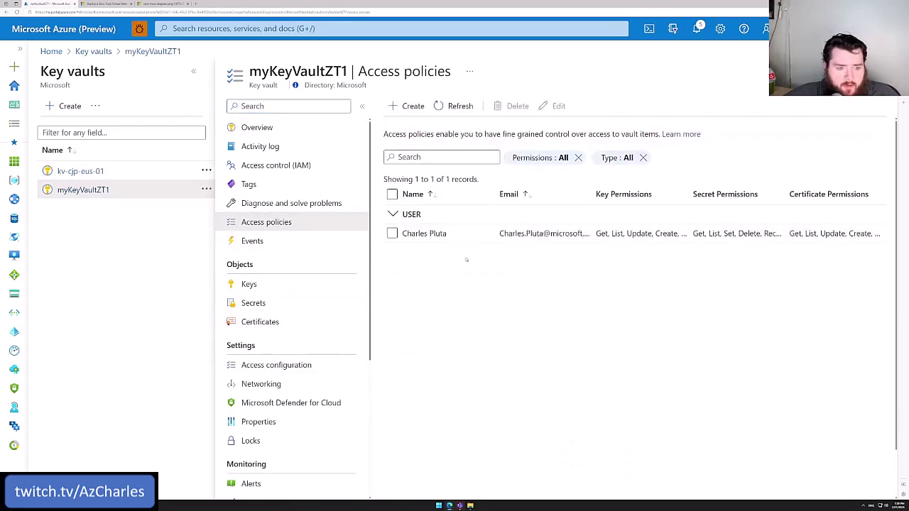
Start a new access policy granting Get for both secret and certificate permissions, and continue to choosing the principal.
{"action": "left_click", "coordinate": [413, 106]}
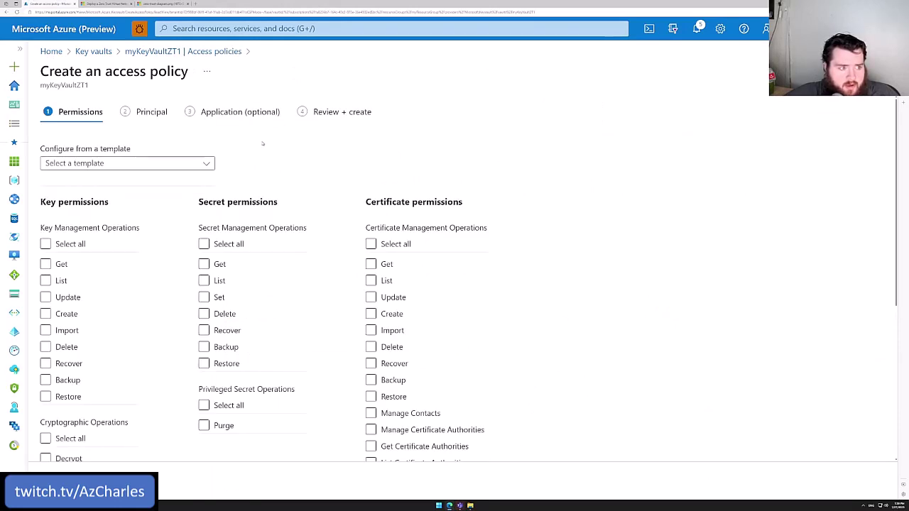
{"action": "left_click", "coordinate": [204, 264]}
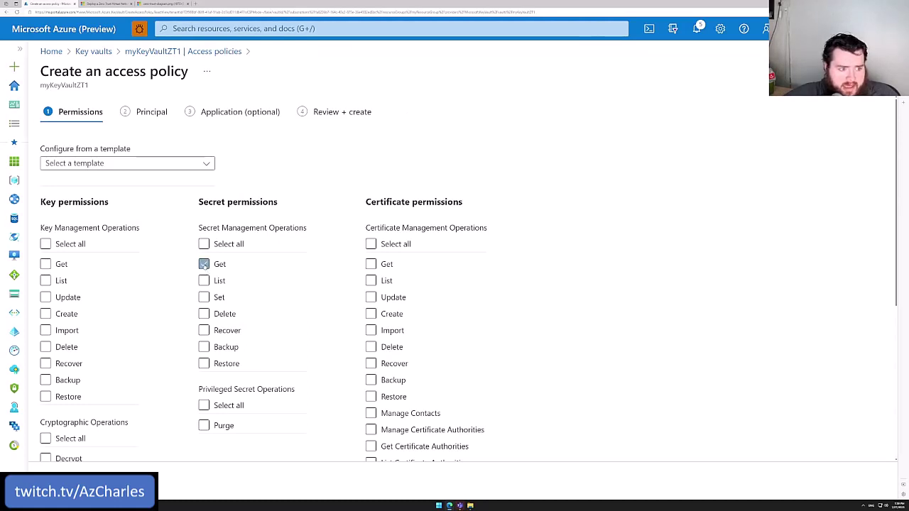
{"action": "left_click", "coordinate": [370, 263]}
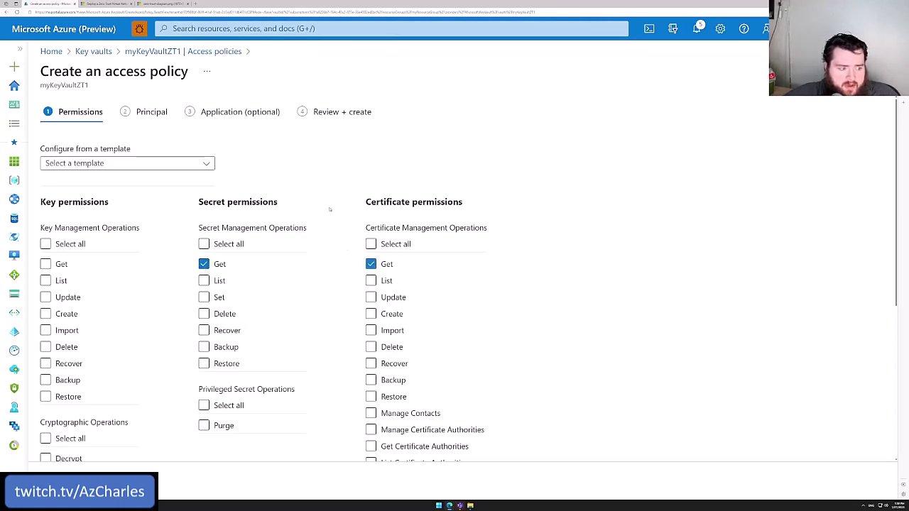
{"action": "scroll", "coordinate": [330, 210], "scroll_direction": "down", "scroll_amount": 4}
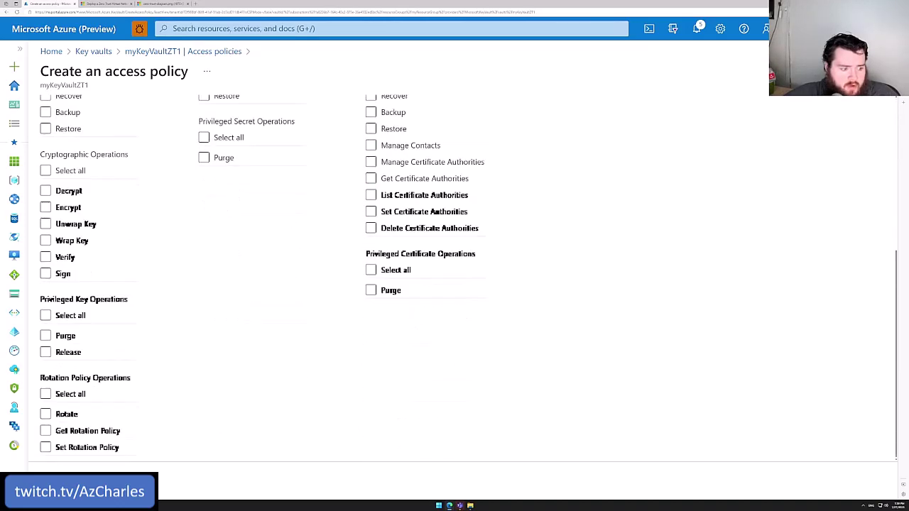
{"action": "left_click", "coordinate": [57, 483]}
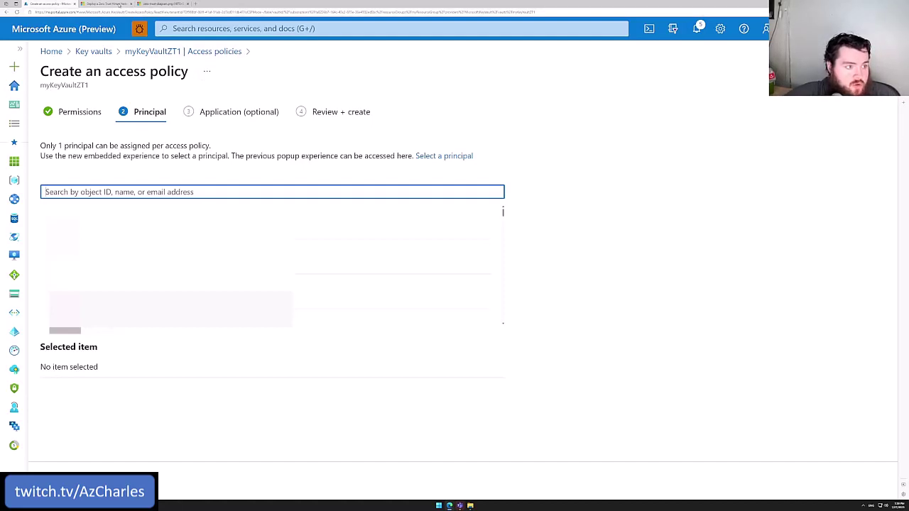
Copy the identity name myManagedIDappGW from the guide and select that identity as the access policy's principal.
{"action": "left_click", "coordinate": [106, 3]}
{"action": "double_click", "coordinate": [559, 320]}
{"action": "key", "text": "ctrl+c"}
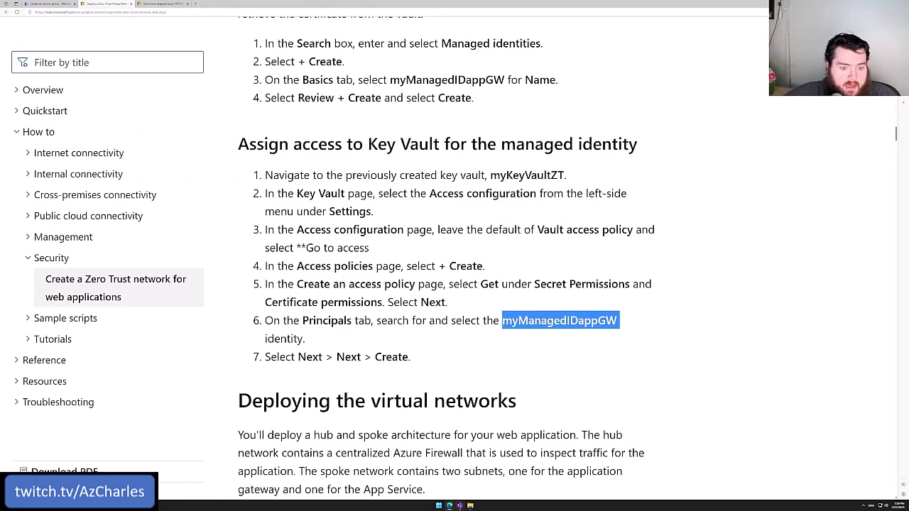
{"action": "left_click", "coordinate": [50, 3]}
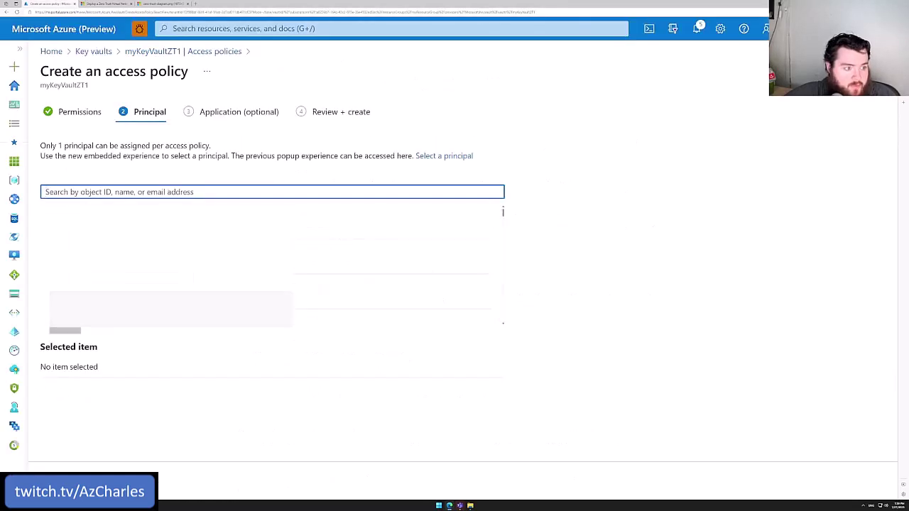
{"action": "key", "text": "ctrl+v"}
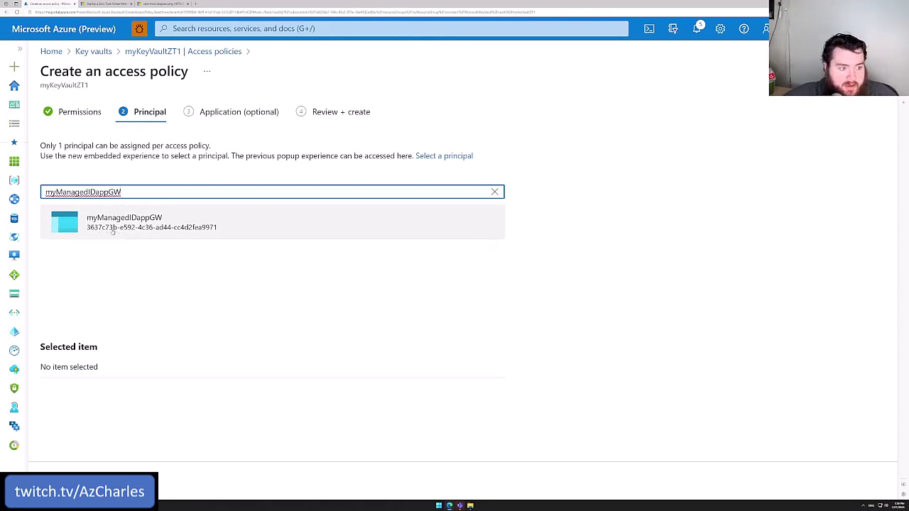
{"action": "left_click", "coordinate": [112, 231]}
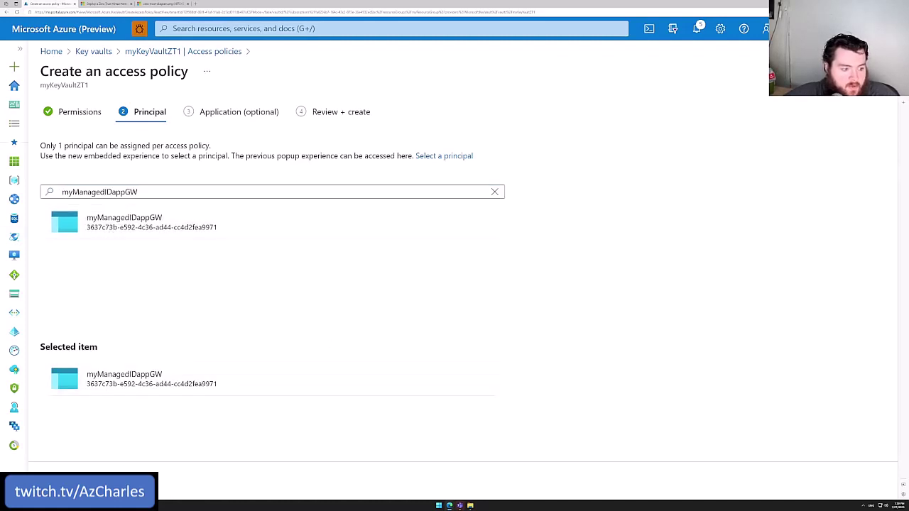
Skip the optional application, create the access policy and check the secret and certificate permissions of myManagedIDappGW.
{"action": "left_click", "coordinate": [85, 483]}
{"action": "left_click", "coordinate": [85, 482]}
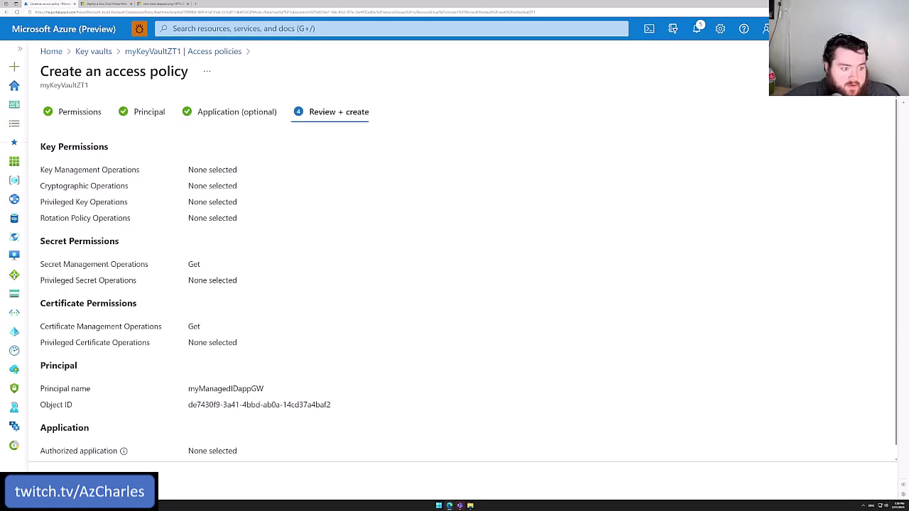
{"action": "left_click", "coordinate": [85, 482]}
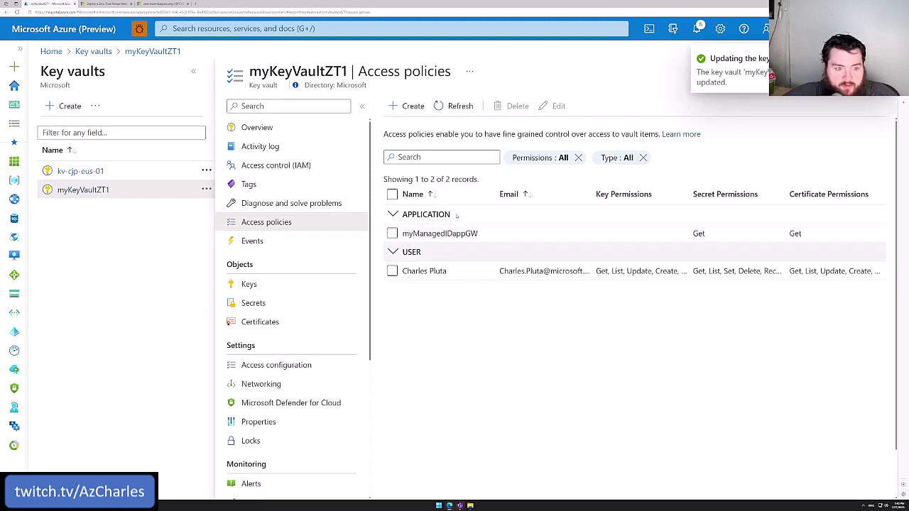
{"action": "left_click_drag", "start_coordinate": [690, 233], "coordinate": [811, 237]}
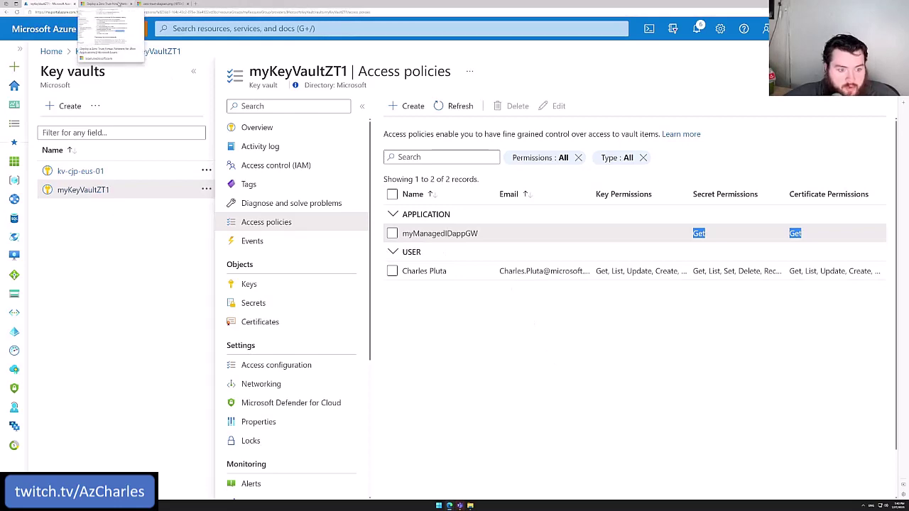
Read the guide's section on deploying the virtual networks and examine the hub and spoke layout in the architecture diagram.
{"action": "left_click", "coordinate": [113, 4]}
{"action": "scroll", "coordinate": [454, 284], "scroll_direction": "down", "scroll_amount": 4}
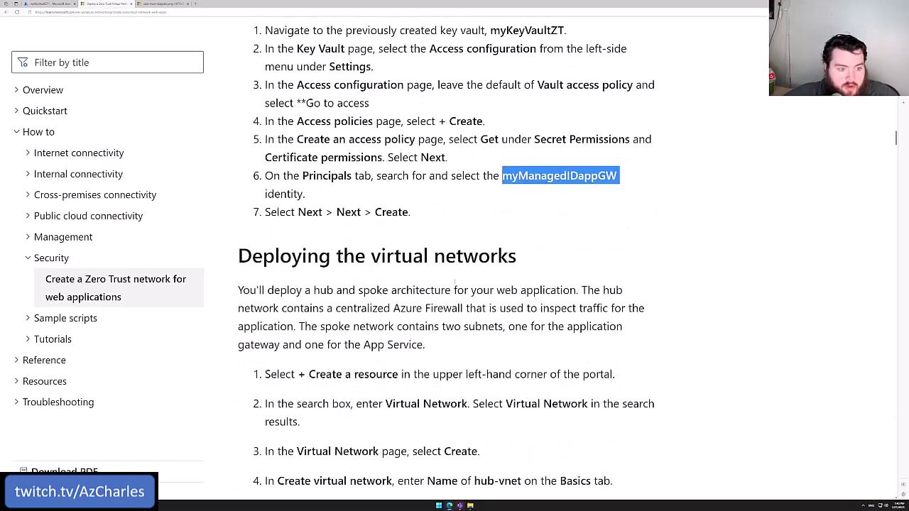
{"action": "scroll", "coordinate": [455, 283], "scroll_direction": "down", "scroll_amount": 1}
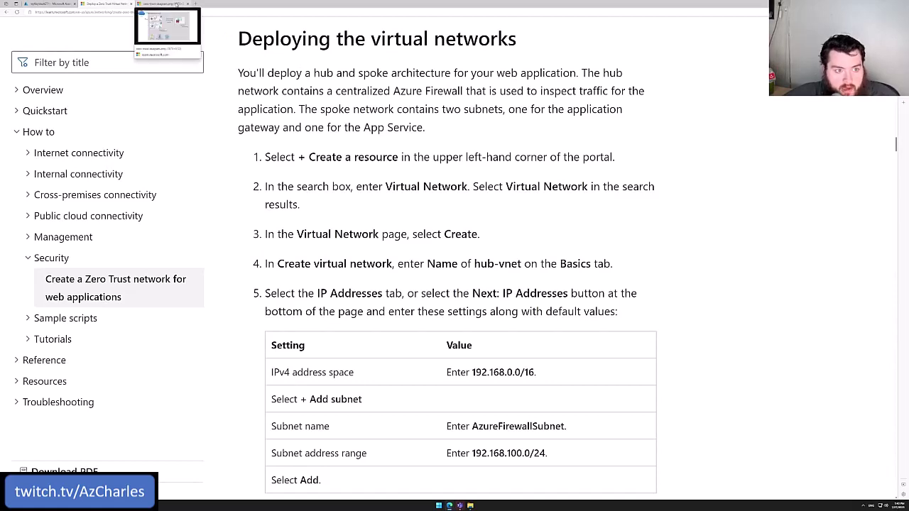
{"action": "left_click", "coordinate": [176, 4]}
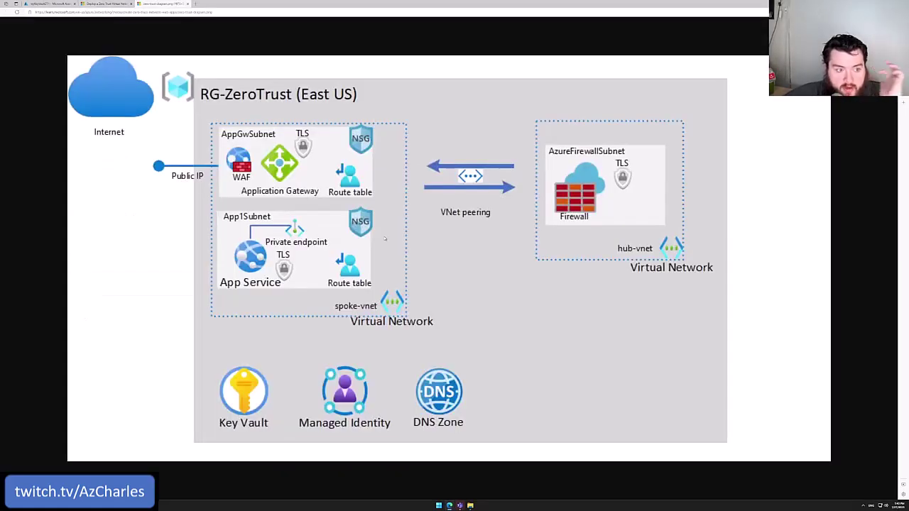
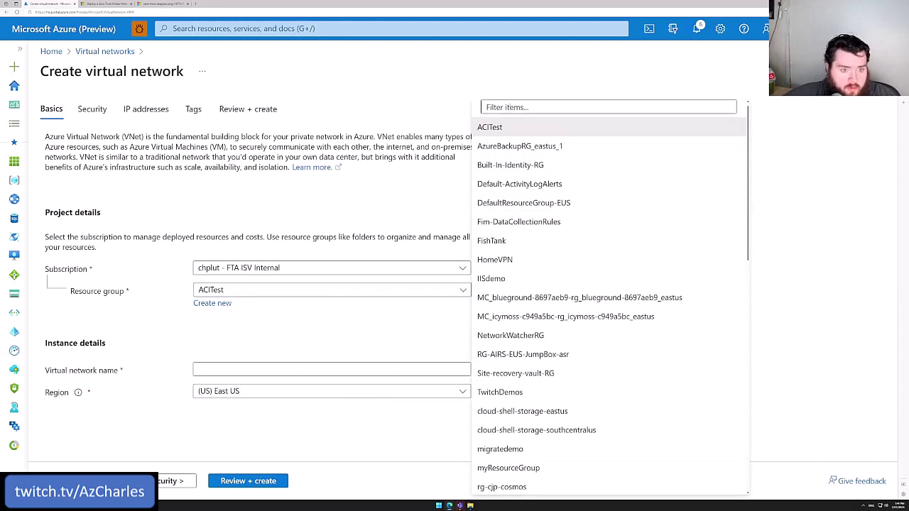
Assign the new virtual network to the resource group myResourceGroup and name it hub-vnet.
{"action": "type", "text": "myr"}
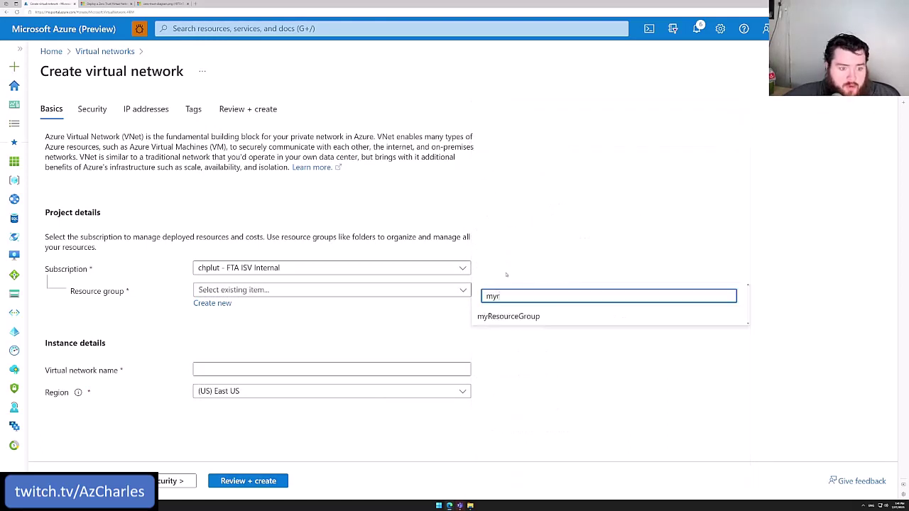
{"action": "left_click", "coordinate": [508, 315]}
{"action": "left_click", "coordinate": [254, 370]}
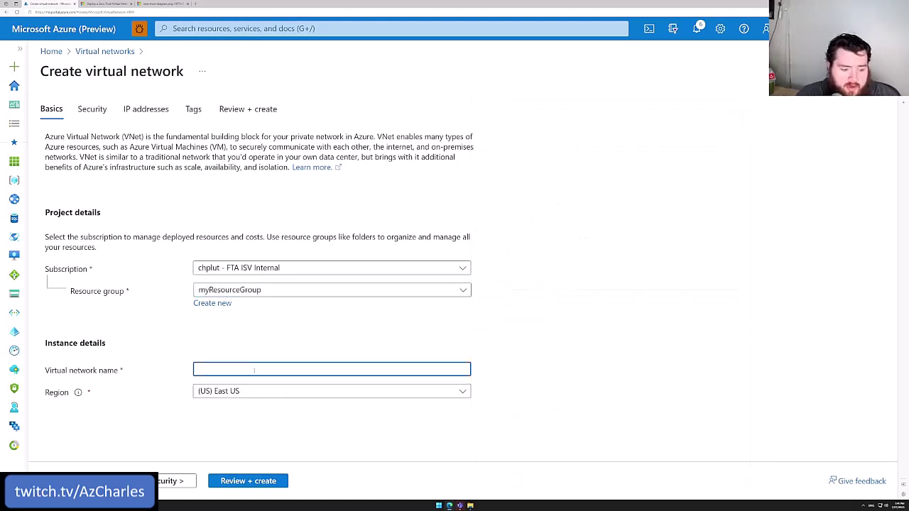
{"action": "type", "text": "hub-vnet"}
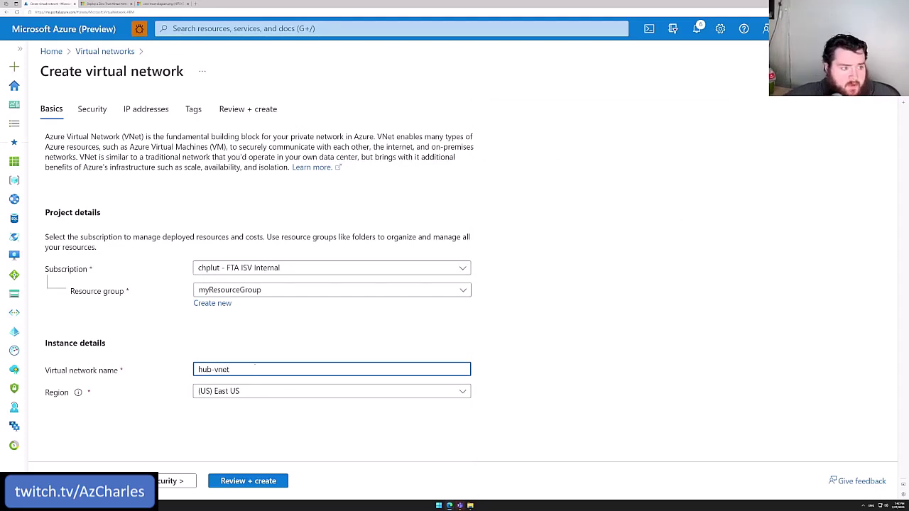
Delete the default address space from the virtual network's IP address configuration.
{"action": "left_click", "coordinate": [154, 111]}
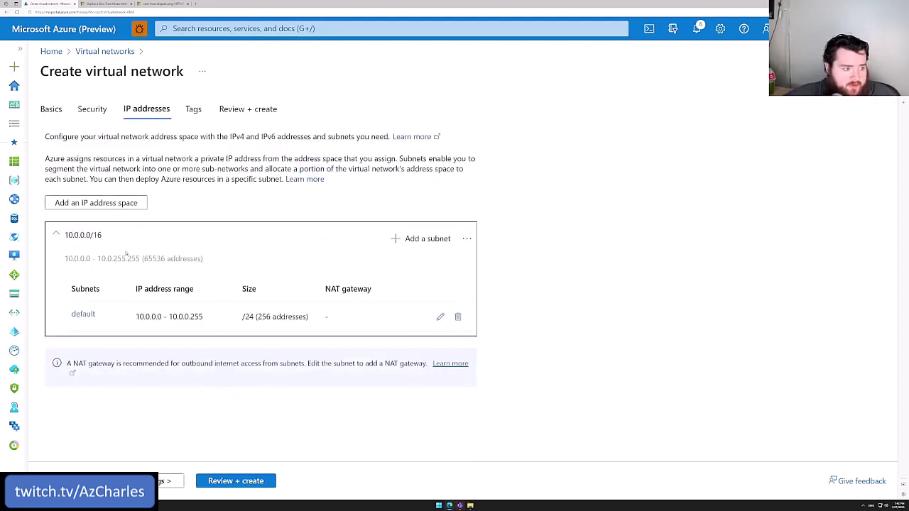
{"action": "left_click", "coordinate": [464, 240]}
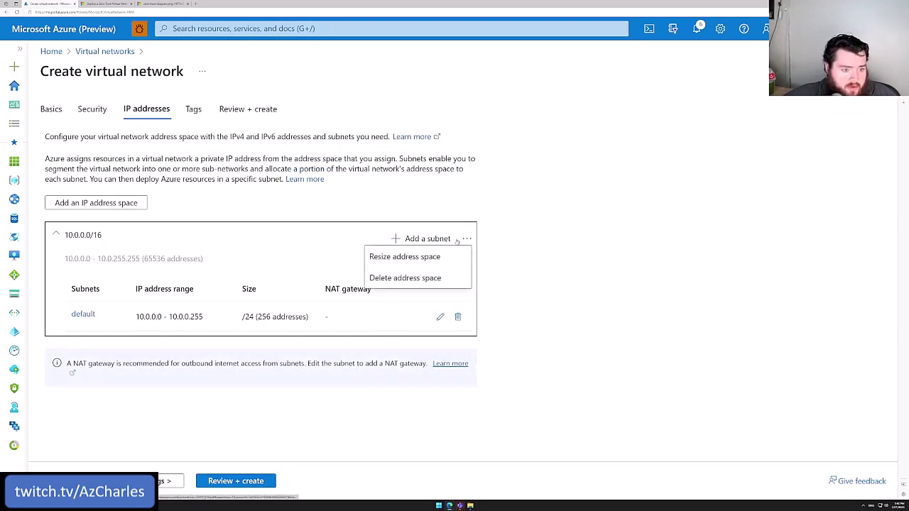
{"action": "left_click", "coordinate": [434, 279]}
Add an IPv4 address space starting at 192.168.0.0 with a size of /16 to the virtual network.
{"action": "left_click", "coordinate": [96, 203]}
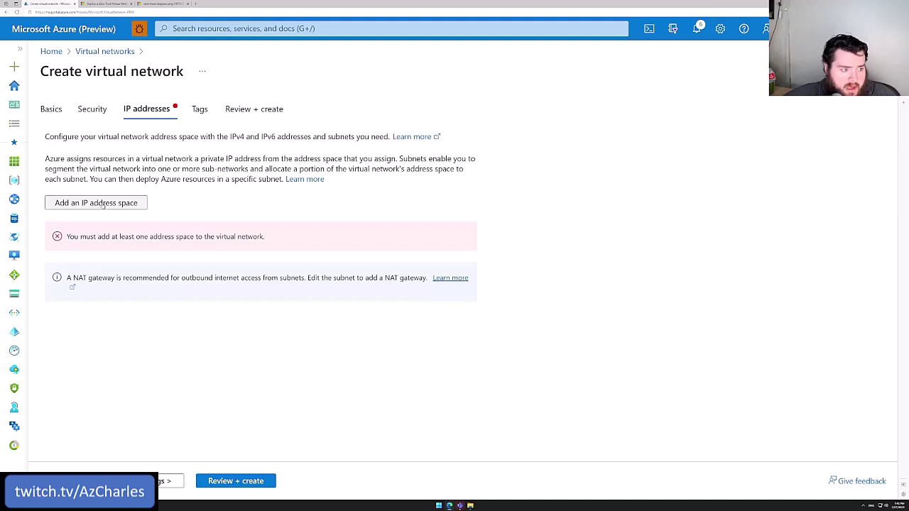
{"action": "left_click", "coordinate": [572, 174]}
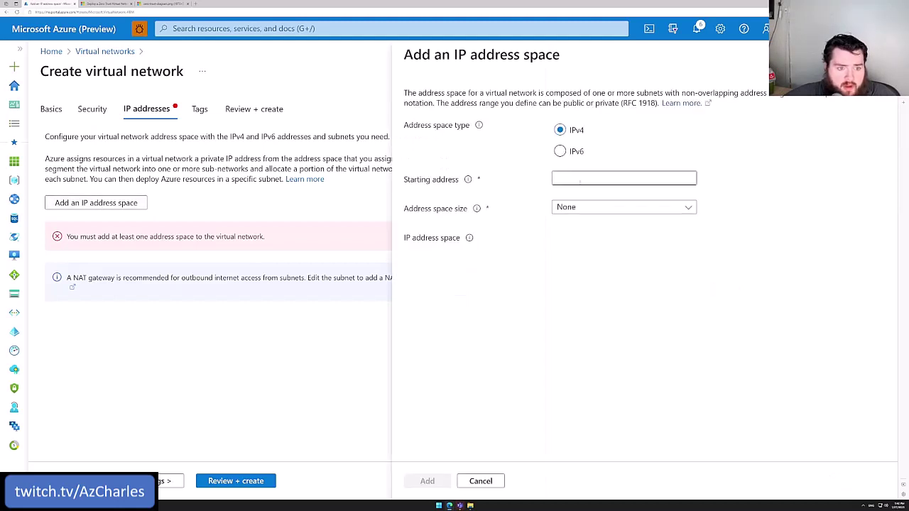
{"action": "type", "text": "192.168.0.0/16"}
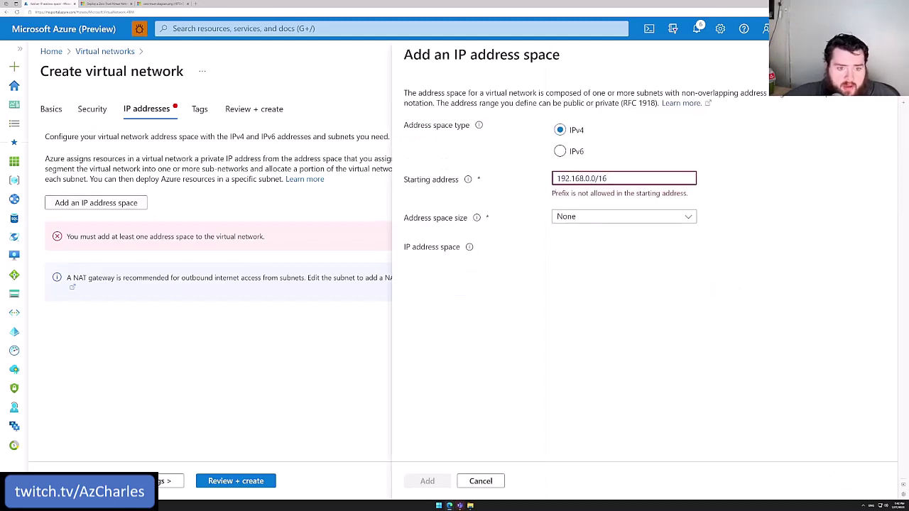
{"action": "key", "text": "BackSpace"}
{"action": "key", "text": "BackSpace"}
{"action": "key", "text": "BackSpace"}
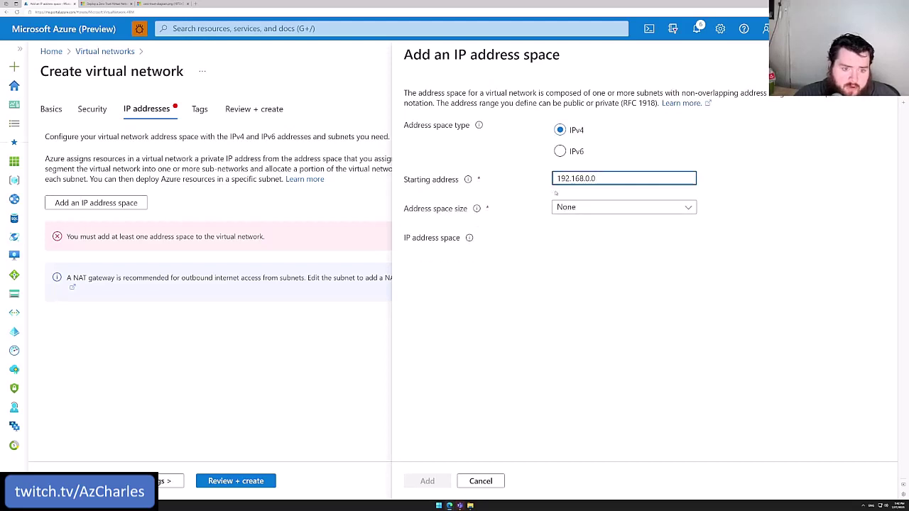
{"action": "left_click", "coordinate": [590, 212]}
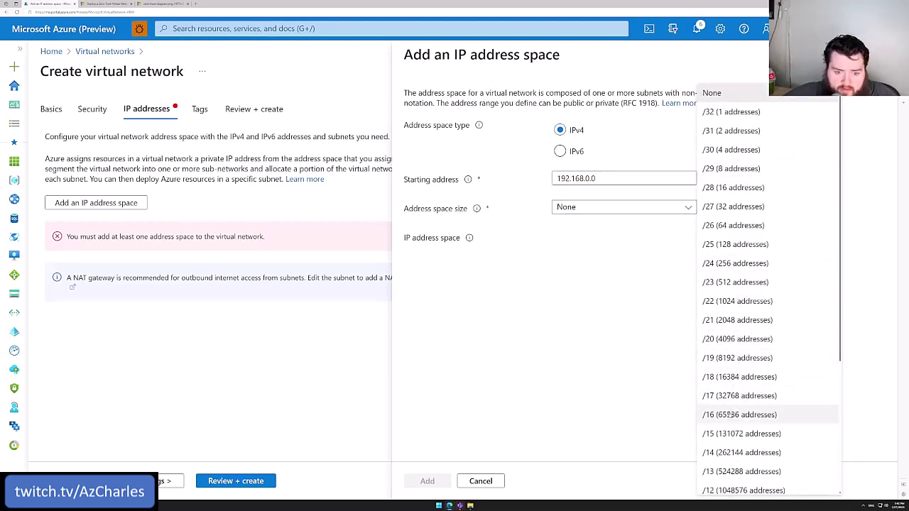
{"action": "left_click", "coordinate": [729, 414]}
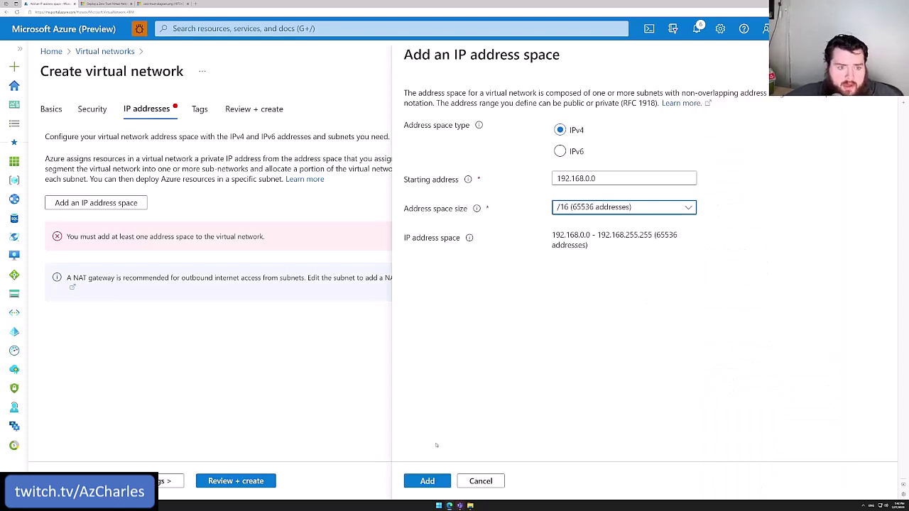
{"action": "left_click", "coordinate": [430, 482]}
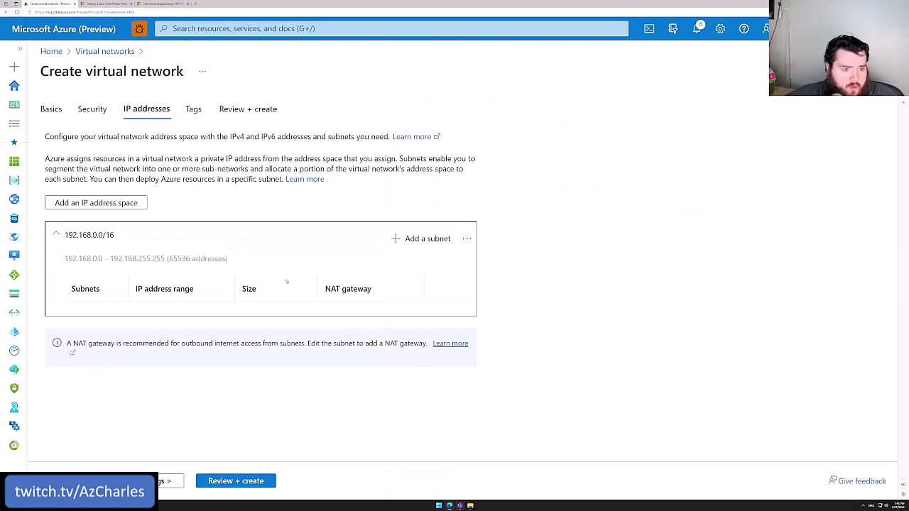
Start a new subnet in the 192.168.0.0/16 address space using the Azure Firewall subnet template.
{"action": "left_click", "coordinate": [429, 239]}
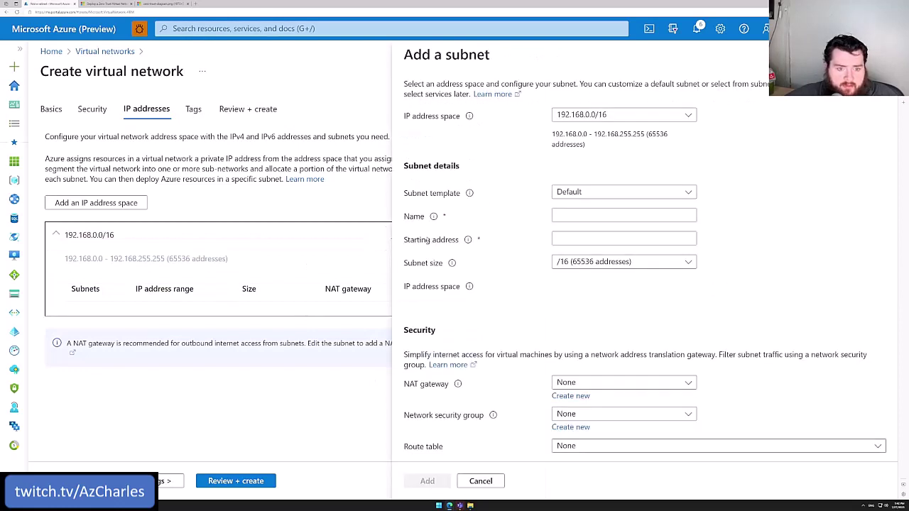
{"action": "left_click", "coordinate": [601, 193]}
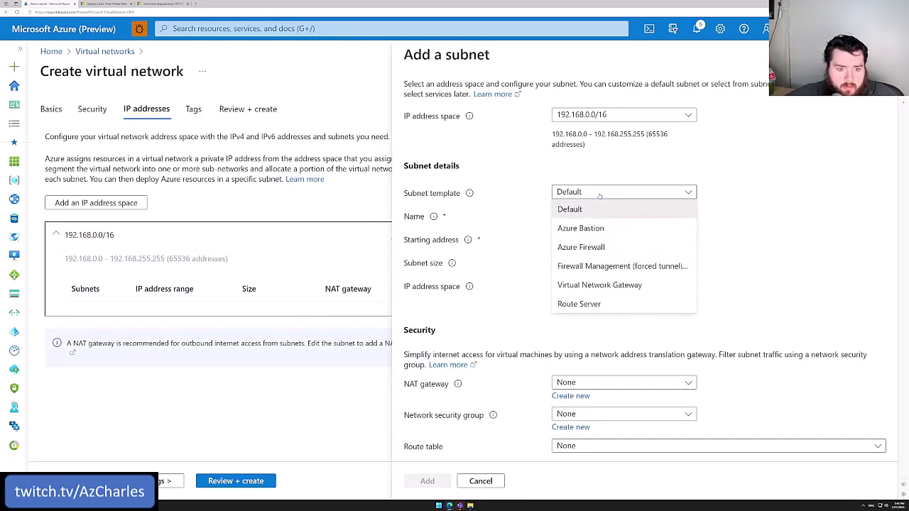
{"action": "left_click", "coordinate": [614, 250]}
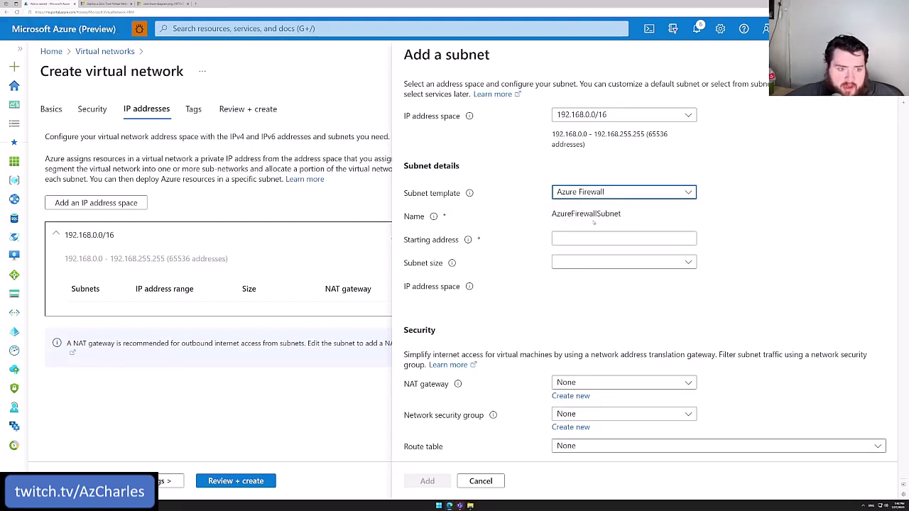
{"action": "double_click", "coordinate": [585, 213]}
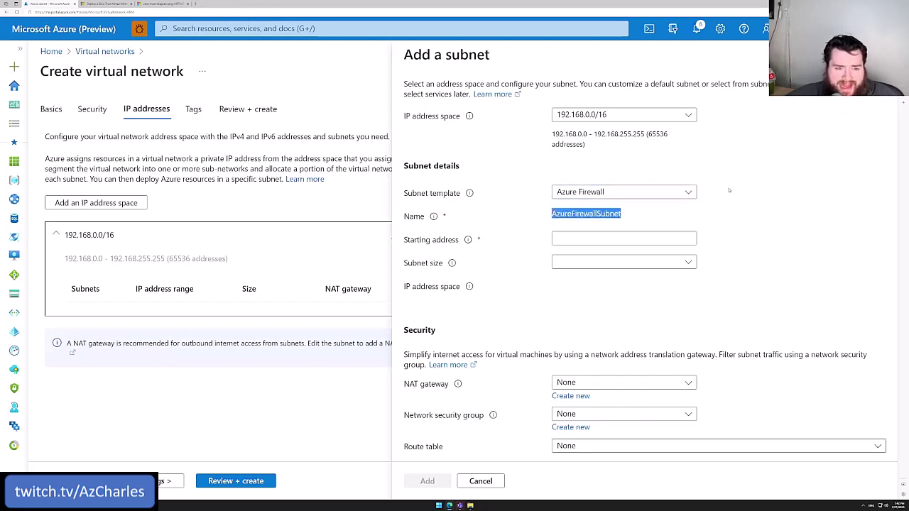
Set the firewall subnet's starting address to 192.168.0.0 and its size to /26, and add it to the virtual network.
{"action": "left_click", "coordinate": [588, 239]}
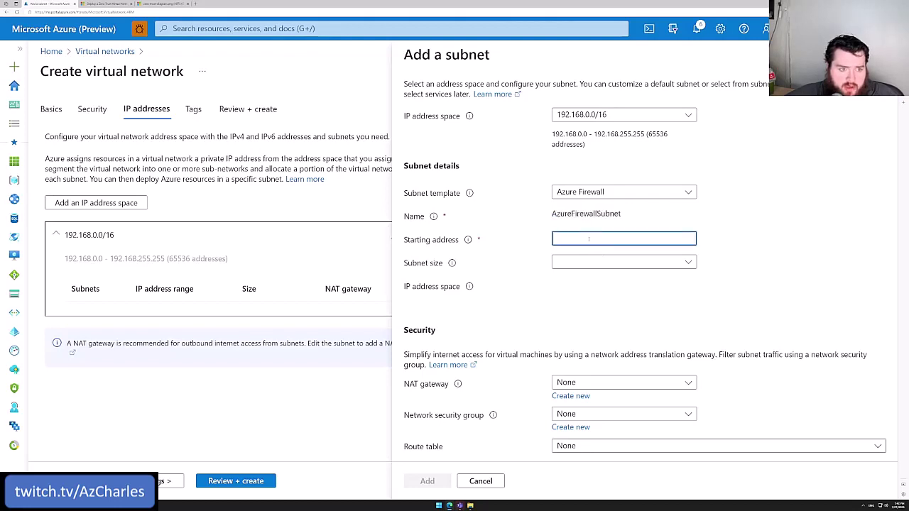
{"action": "type", "text": "192.1"}
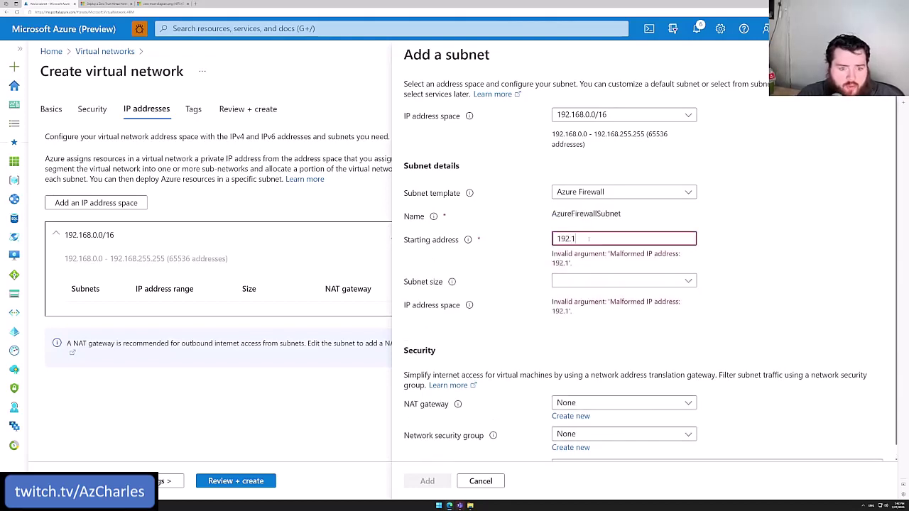
{"action": "type", "text": "68.0.0"}
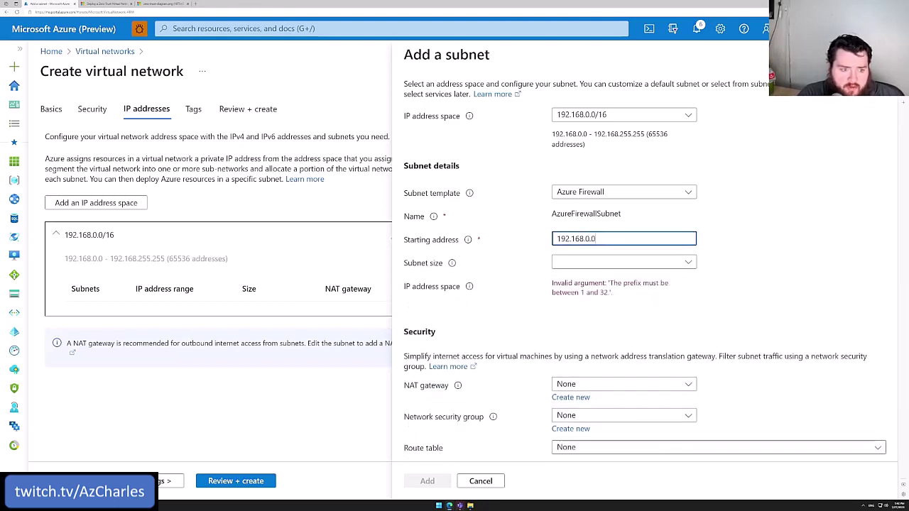
{"action": "left_click", "coordinate": [600, 263]}
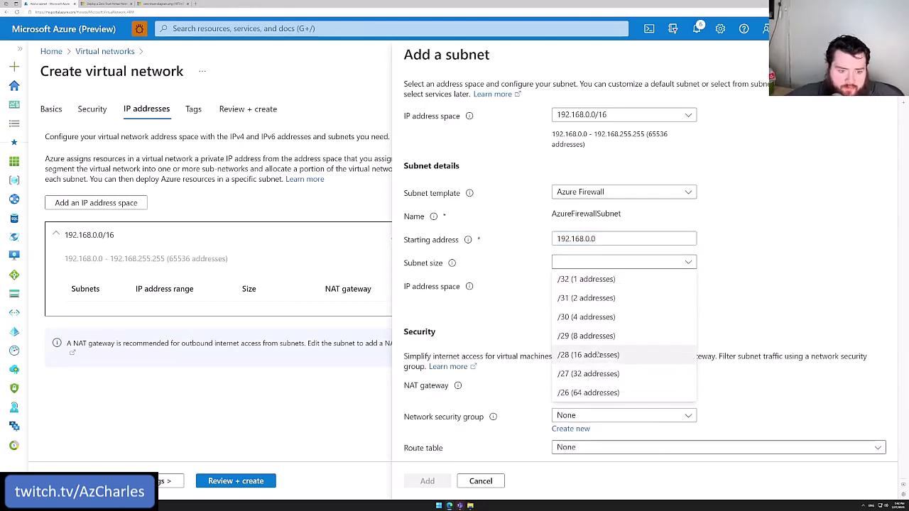
{"action": "left_click", "coordinate": [129, 6]}
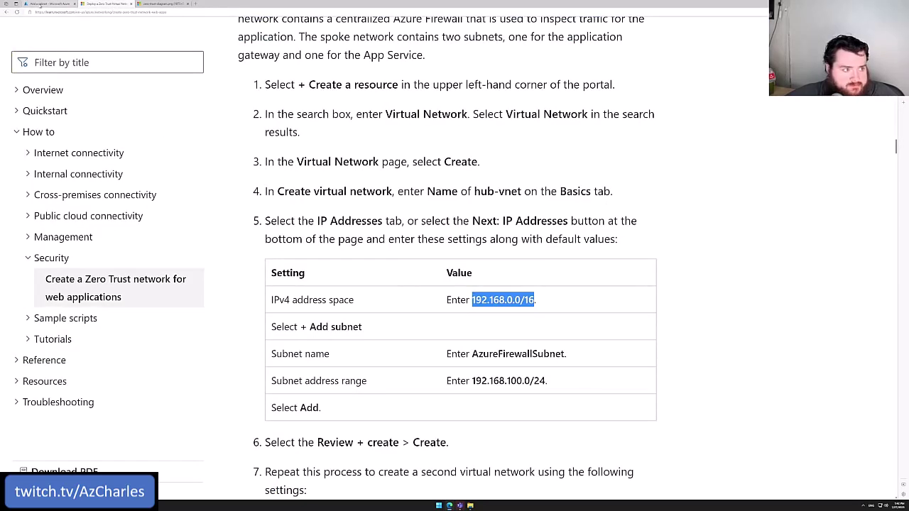
{"action": "left_click", "coordinate": [50, 4]}
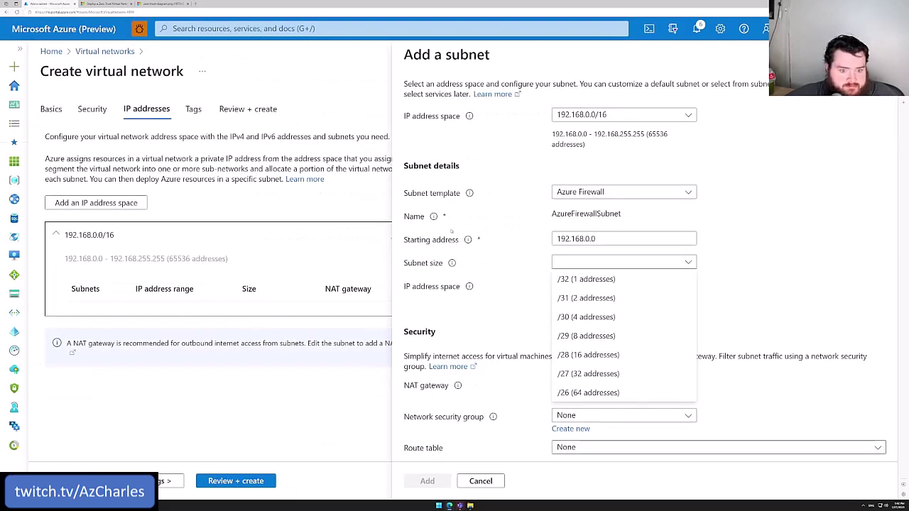
{"action": "left_click", "coordinate": [602, 395]}
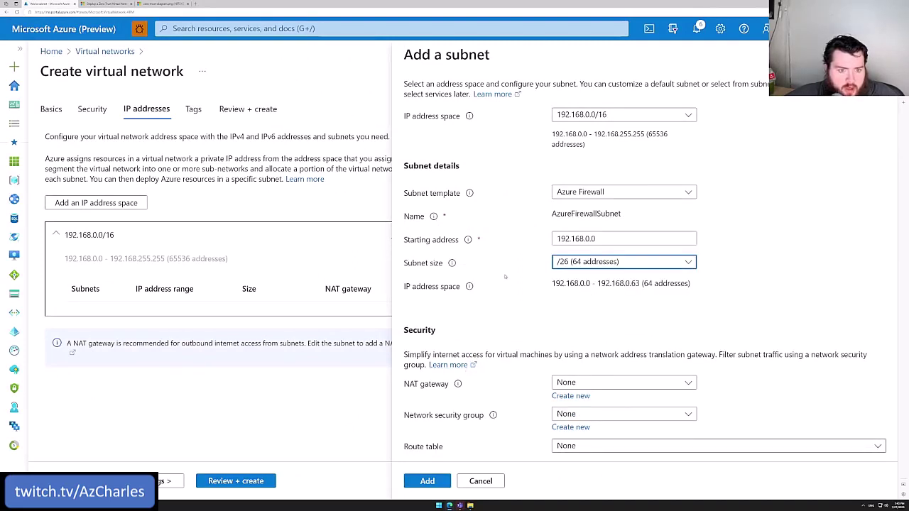
{"action": "left_click", "coordinate": [426, 480]}
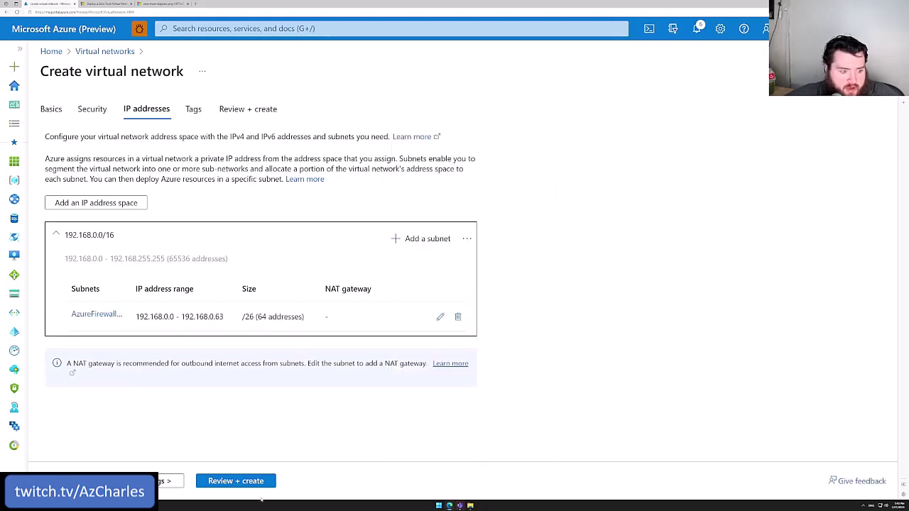
Review the hub-vnet configuration and deploy the virtual network.
{"action": "left_click", "coordinate": [246, 486]}
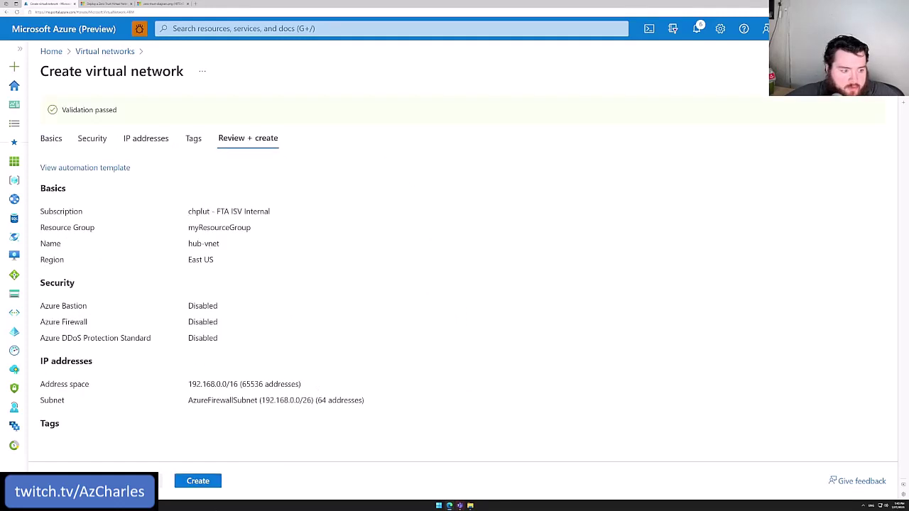
{"action": "left_click", "coordinate": [205, 483]}
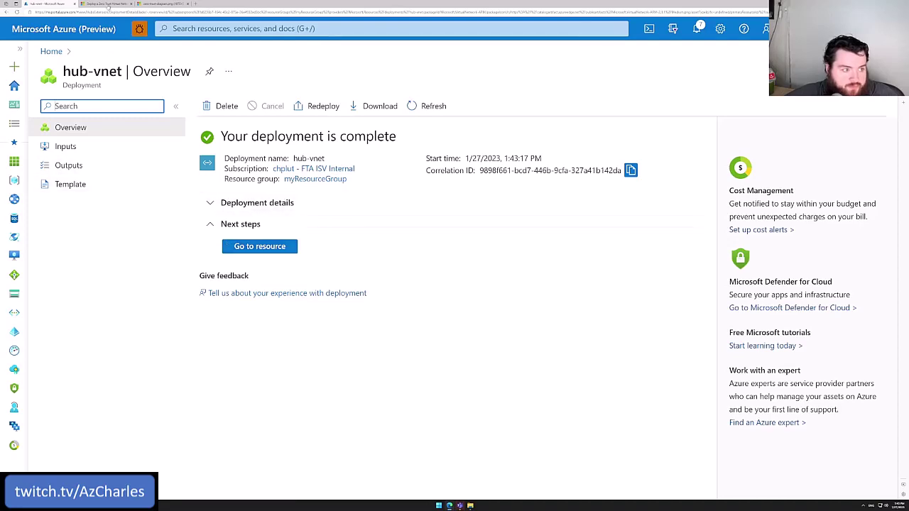
Read the guide's name, address space and subnet settings for the second virtual network and compare its subnets with the architecture diagram.
{"action": "left_click", "coordinate": [106, 4]}
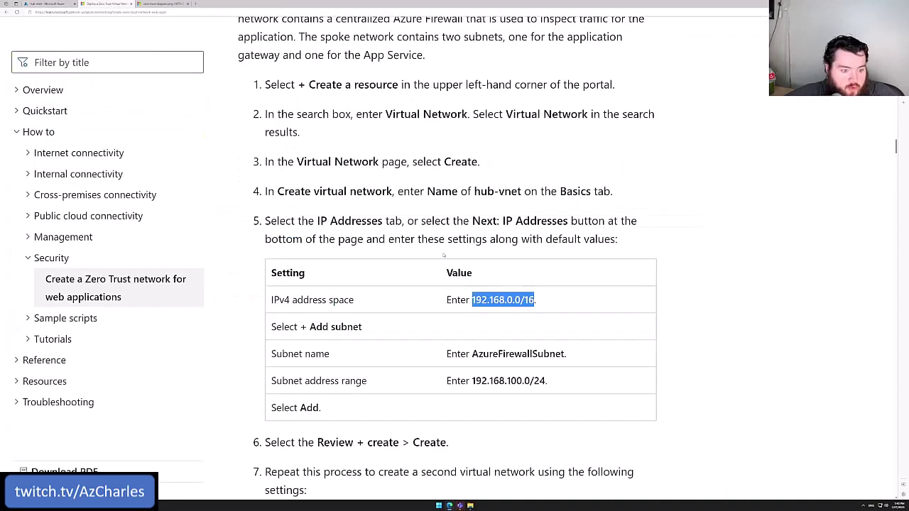
{"action": "scroll", "coordinate": [443, 255], "scroll_direction": "down", "scroll_amount": 3}
{"action": "scroll", "coordinate": [390, 207], "scroll_direction": "down", "scroll_amount": 1}
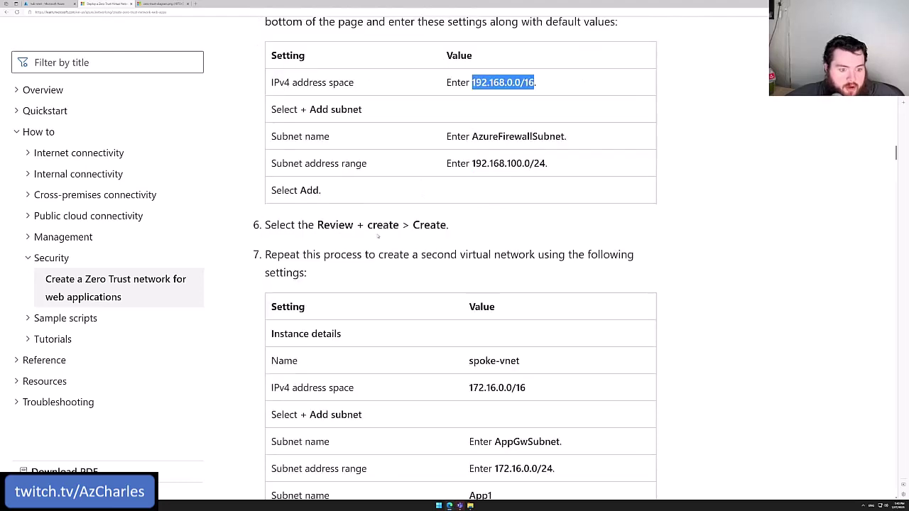
{"action": "scroll", "coordinate": [378, 237], "scroll_direction": "down", "scroll_amount": 4}
{"action": "scroll", "coordinate": [377, 234], "scroll_direction": "up", "scroll_amount": 1}
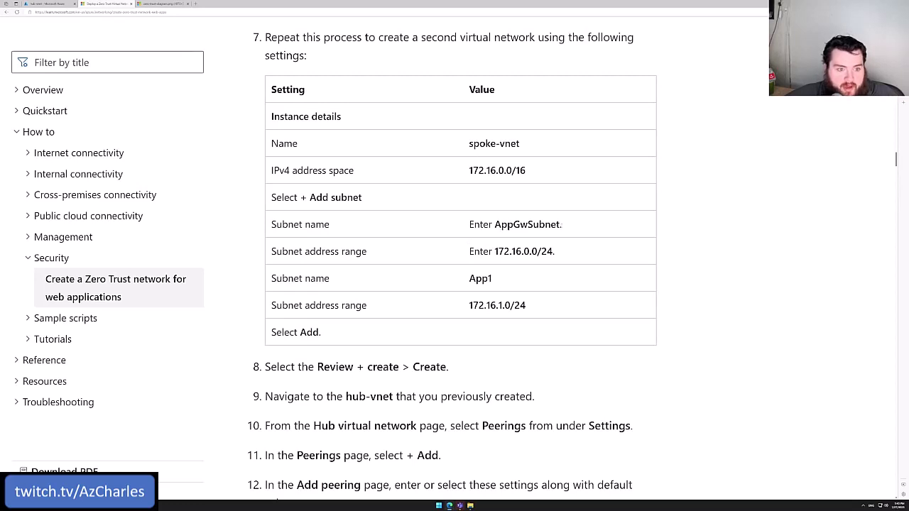
{"action": "double_click", "coordinate": [539, 223]}
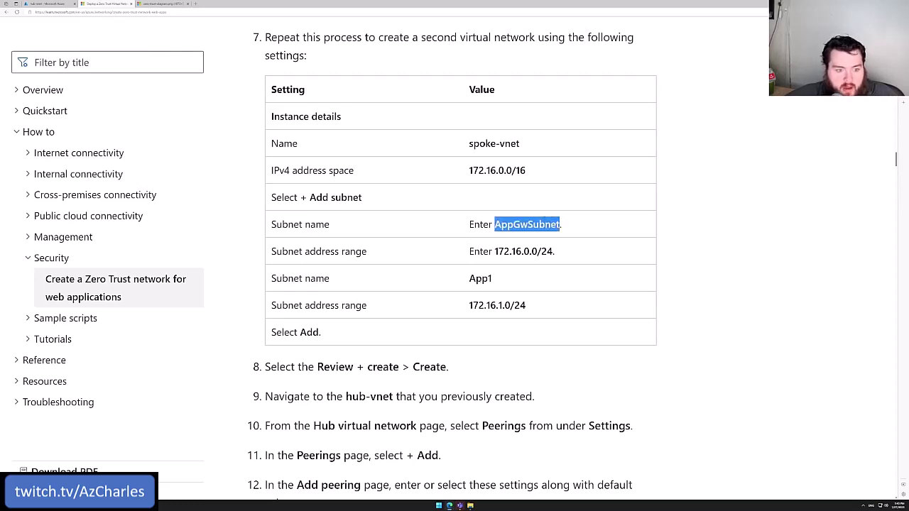
{"action": "left_click_drag", "start_coordinate": [469, 278], "coordinate": [495, 278]}
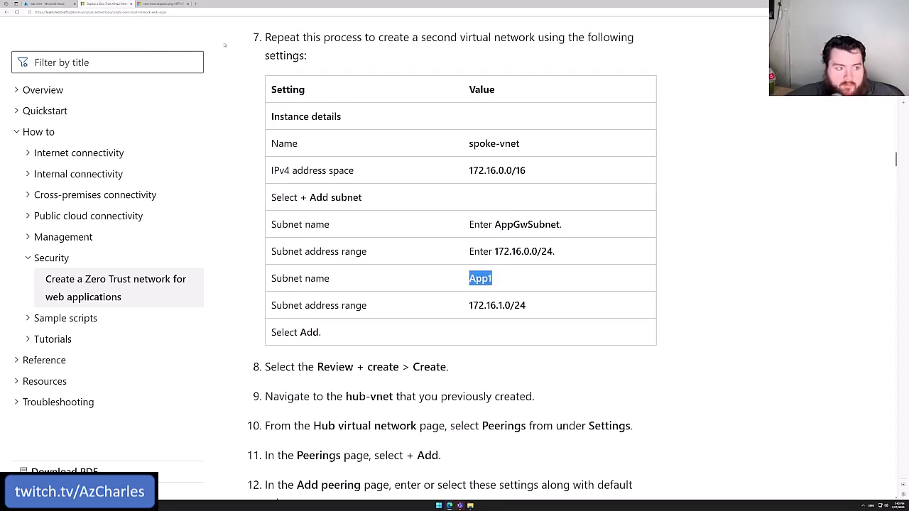
{"action": "left_click", "coordinate": [169, 4]}
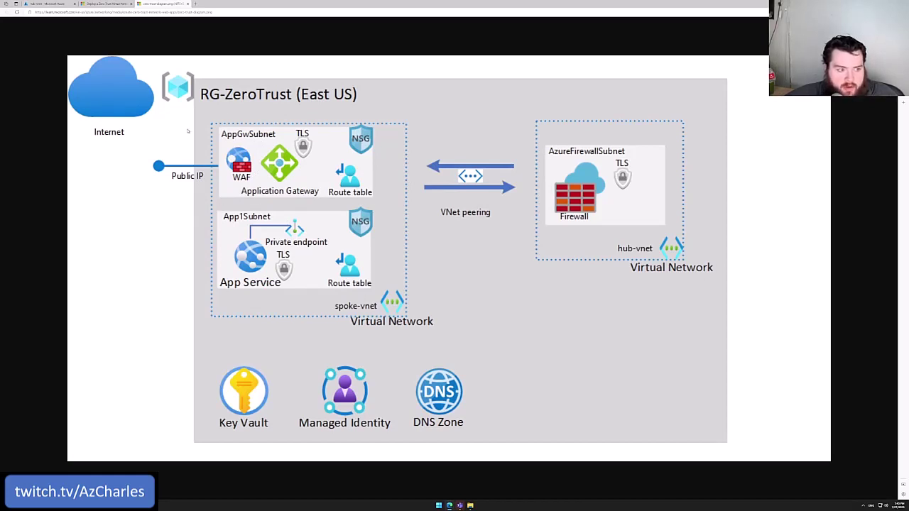
{"action": "left_click", "coordinate": [90, 4]}
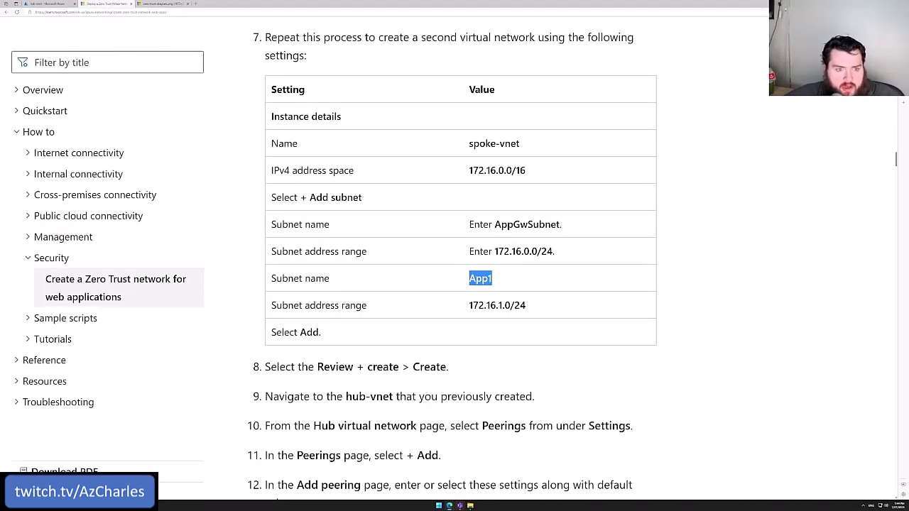
{"action": "left_click_drag", "start_coordinate": [512, 170], "coordinate": [468, 171]}
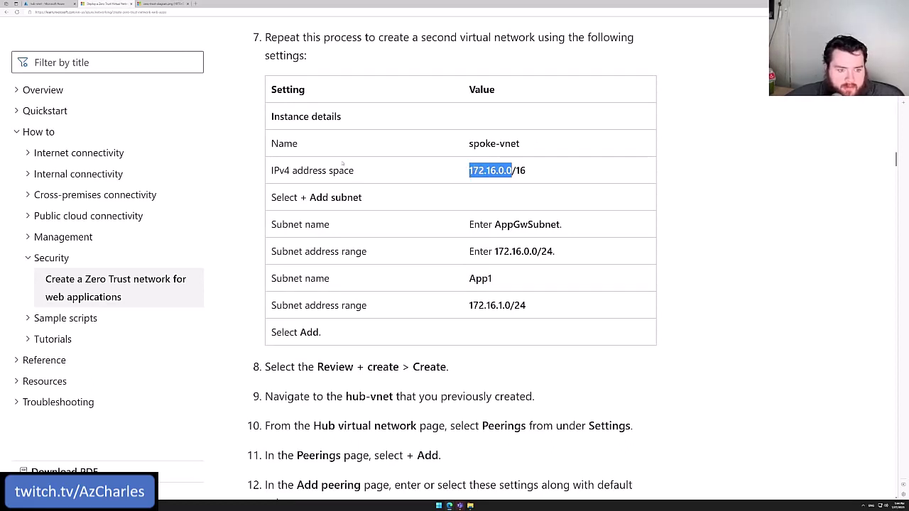
Start creating another virtual network in the resource group myResourceGroup and name it spoke-vnet.
{"action": "left_click", "coordinate": [56, 6]}
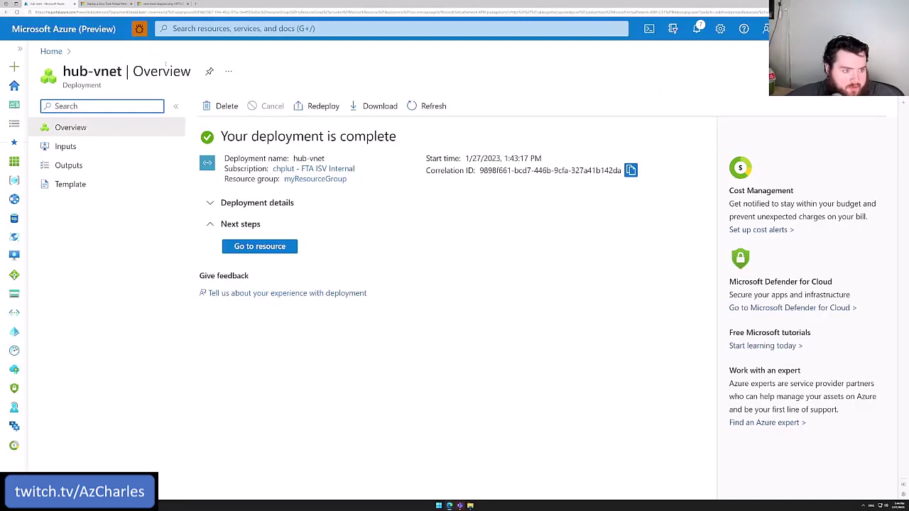
{"action": "left_click", "coordinate": [197, 29]}
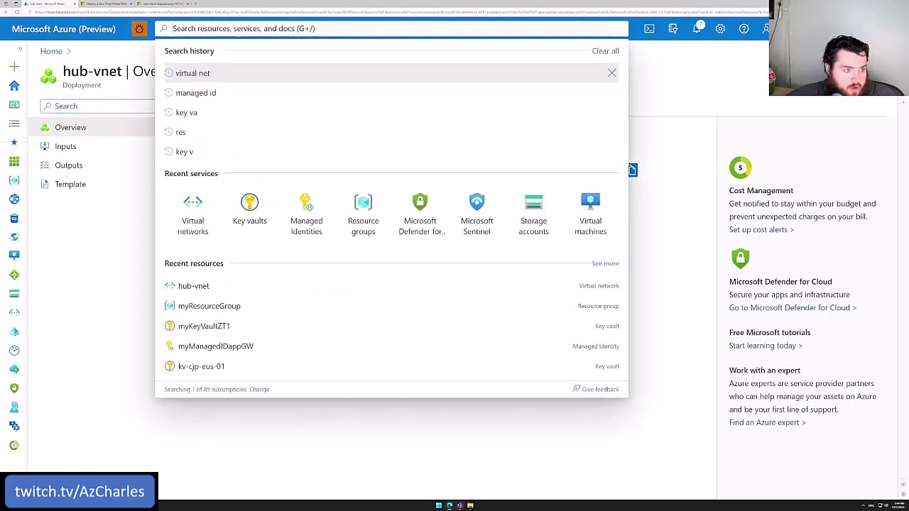
{"action": "left_click", "coordinate": [213, 227]}
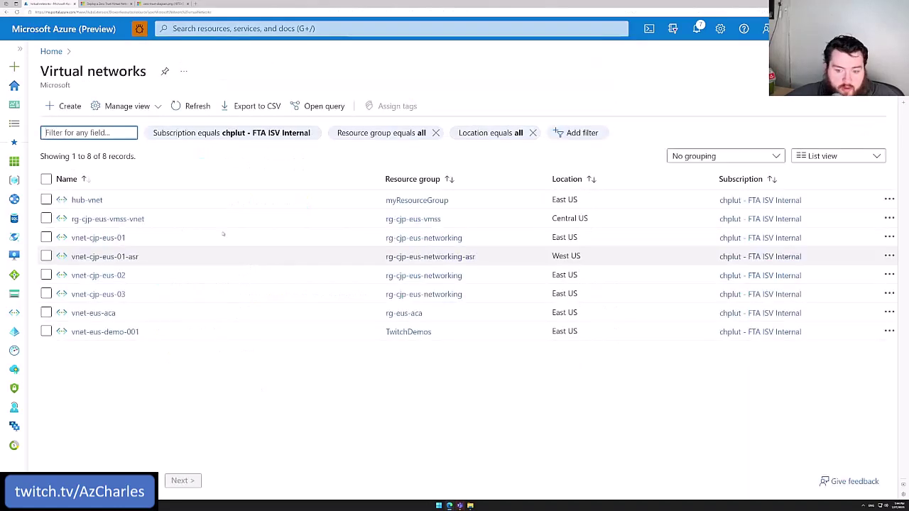
{"action": "left_click", "coordinate": [65, 106]}
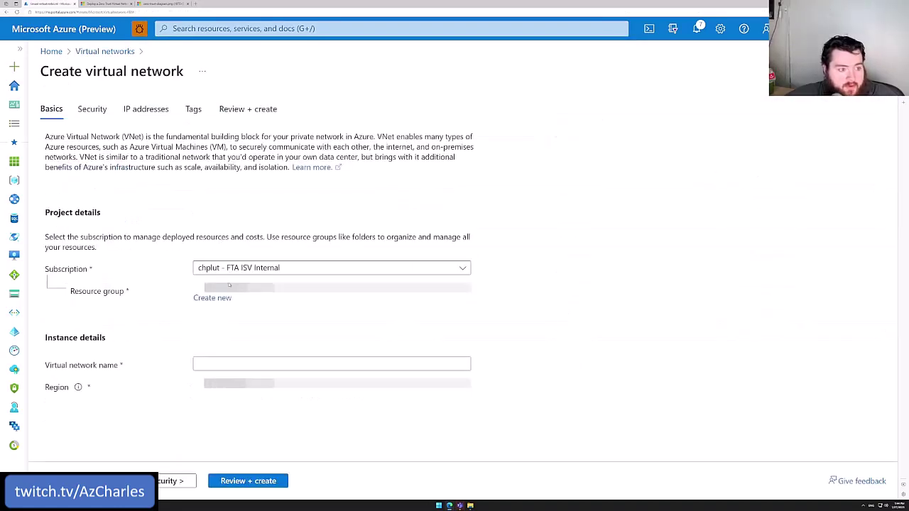
{"action": "left_click", "coordinate": [252, 290]}
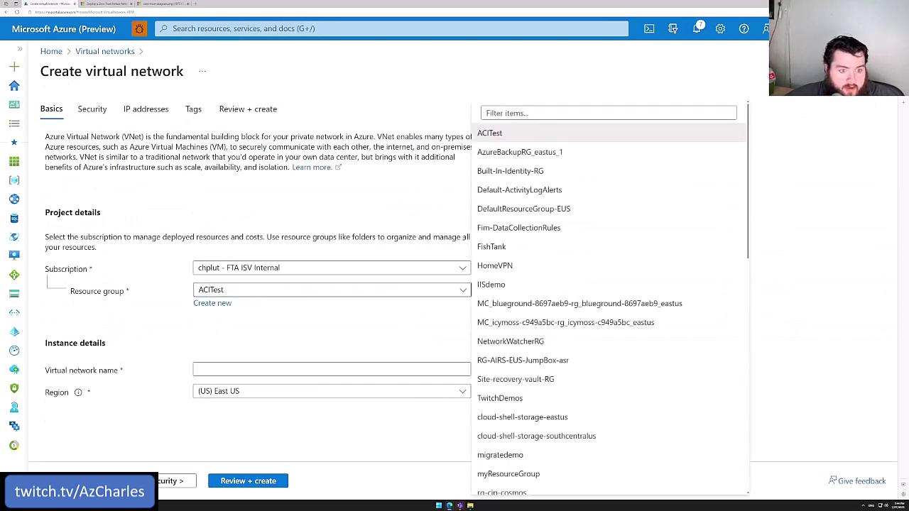
{"action": "left_click", "coordinate": [538, 111]}
{"action": "type", "text": "myr"}
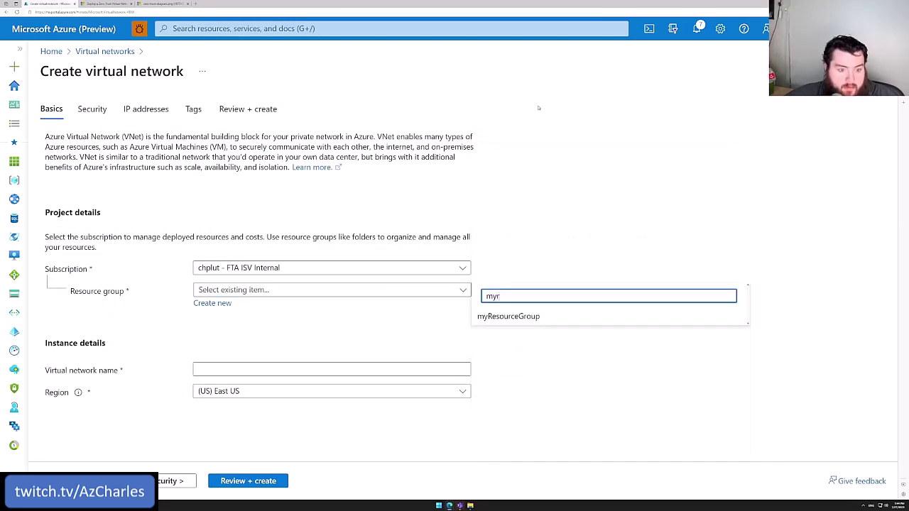
{"action": "left_click", "coordinate": [506, 316]}
{"action": "left_click", "coordinate": [288, 368]}
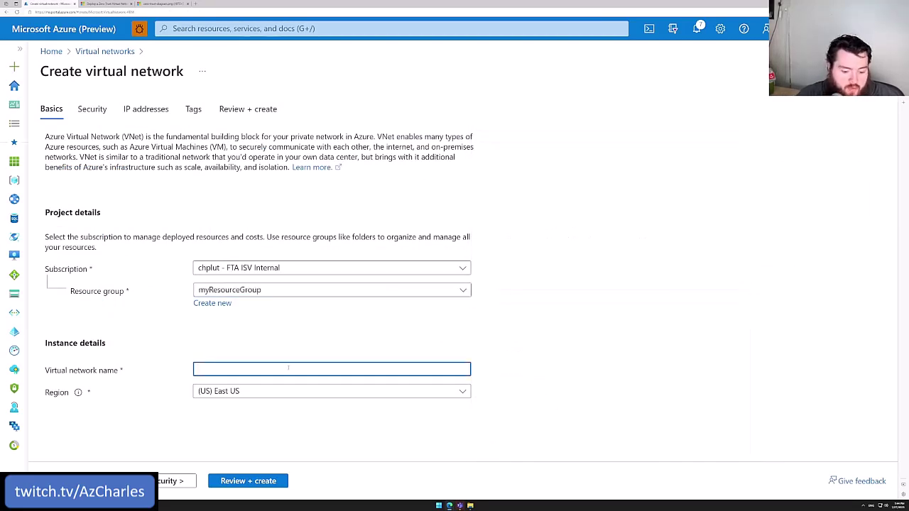
{"action": "type", "text": "spoke-vnet"}
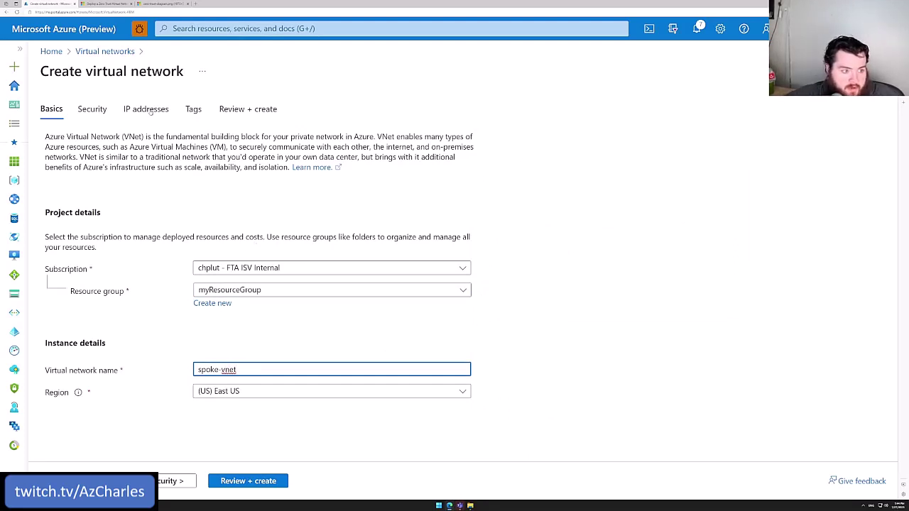
Delete the default 10.0.0.0/16 address space from spoke-vnet's IP address configuration.
{"action": "left_click", "coordinate": [147, 109]}
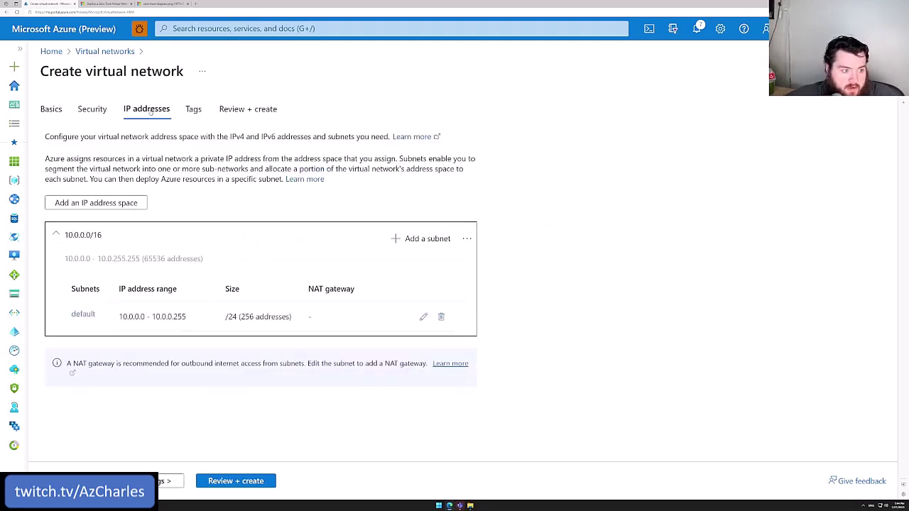
{"action": "left_click", "coordinate": [467, 240]}
{"action": "left_click", "coordinate": [405, 276]}
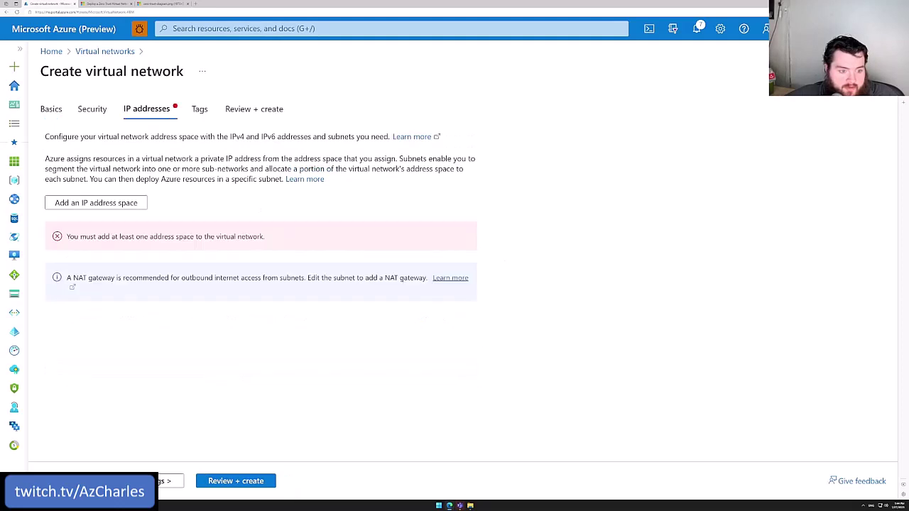
Add an IPv4 address space starting at 172.16.0.0 with size /16 to the new virtual network.
{"action": "left_click", "coordinate": [117, 204]}
{"action": "left_click", "coordinate": [593, 179]}
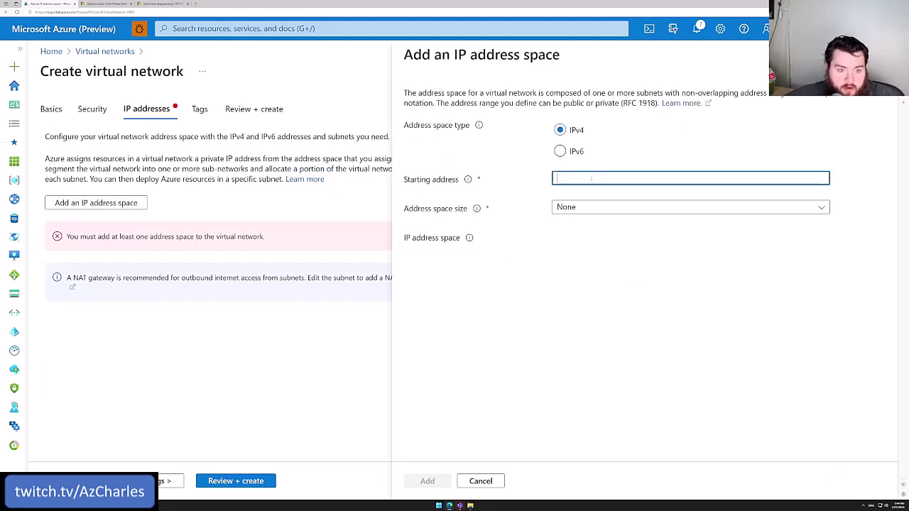
{"action": "type", "text": "172.16.0.0"}
{"action": "left_click", "coordinate": [600, 207]}
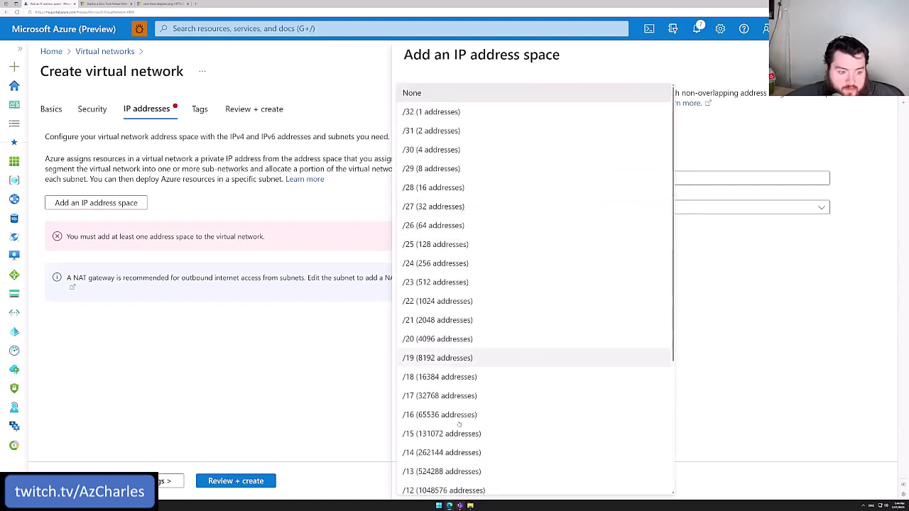
{"action": "left_click", "coordinate": [443, 416]}
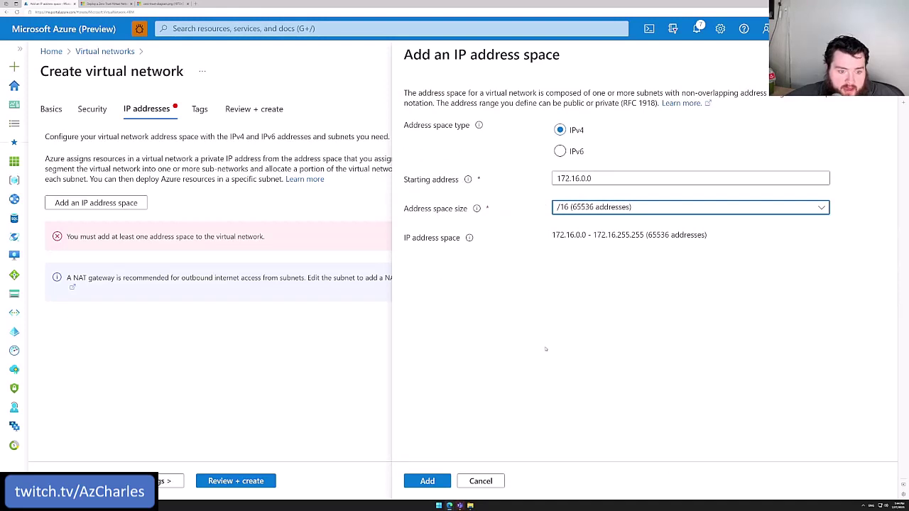
{"action": "left_click", "coordinate": [427, 480]}
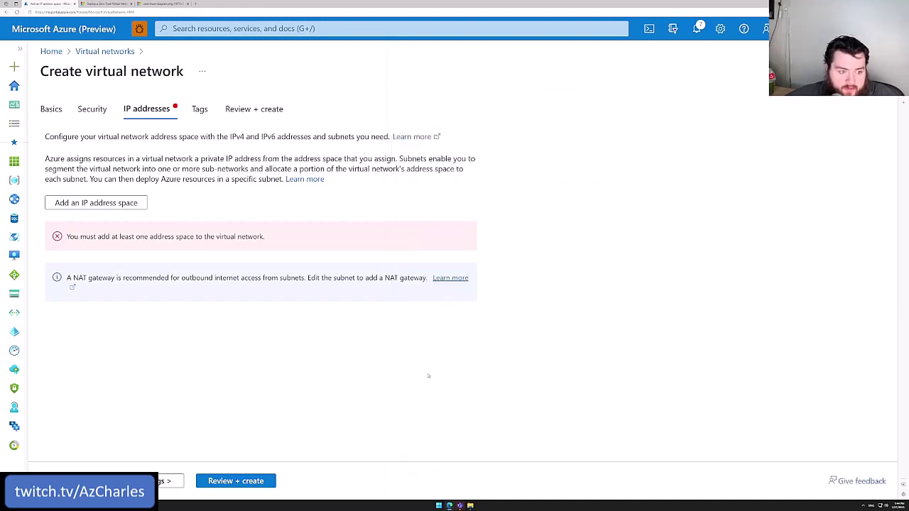
Add a subnet with the default template and the guide's name AppGwSubnet, starting at 172.16.0.0 with size /24.
{"action": "left_click", "coordinate": [420, 238]}
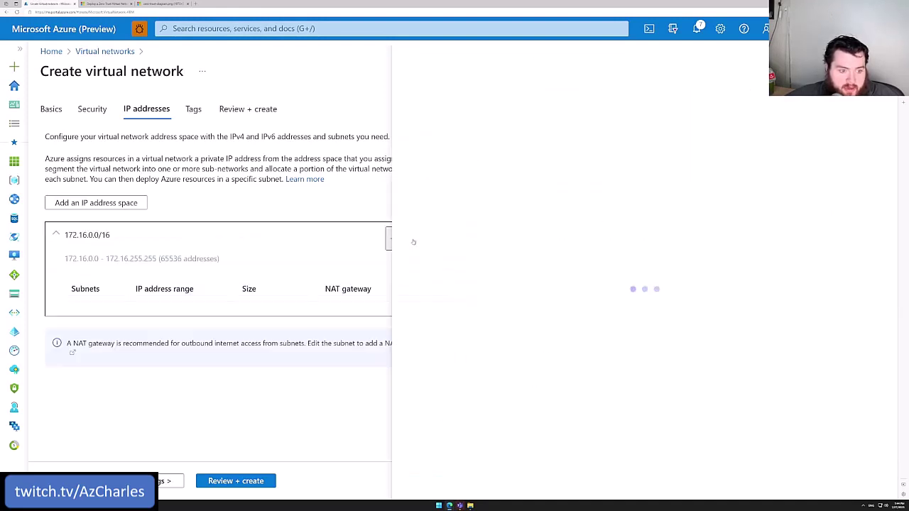
{"action": "left_click", "coordinate": [642, 183]}
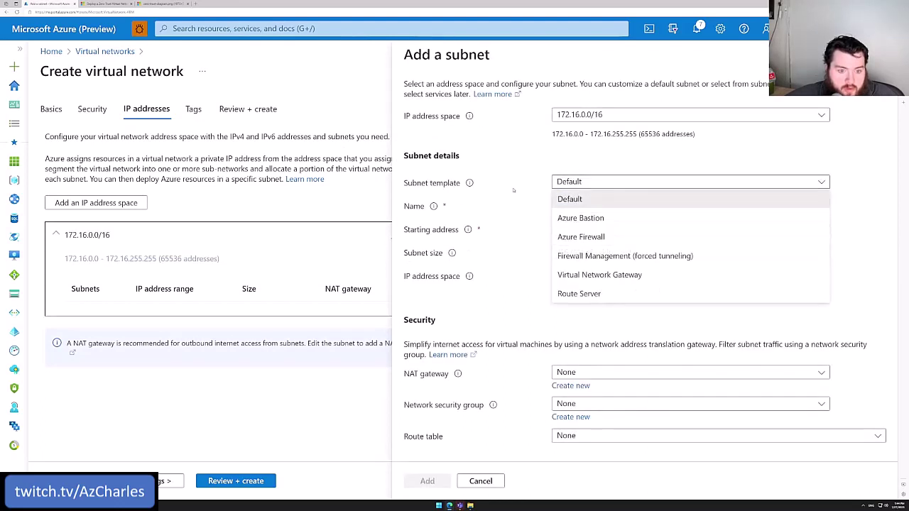
{"action": "left_click", "coordinate": [513, 190]}
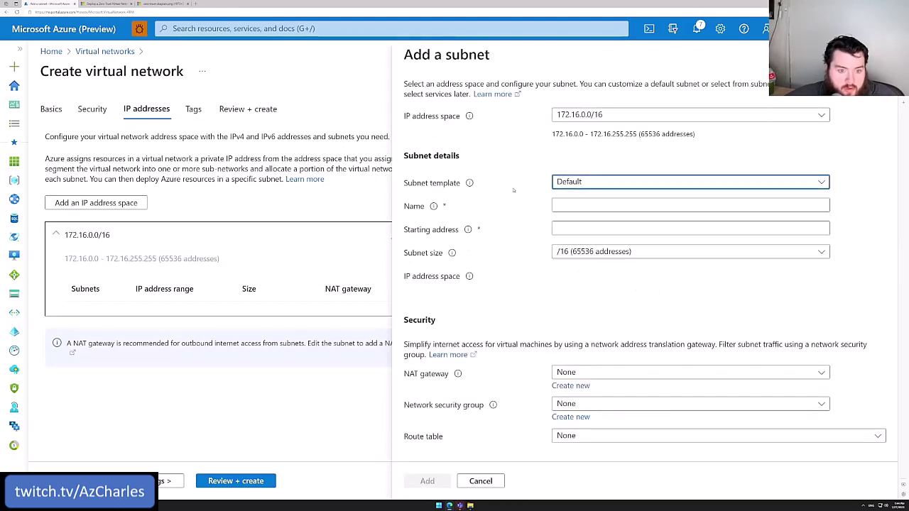
{"action": "left_click", "coordinate": [107, 4]}
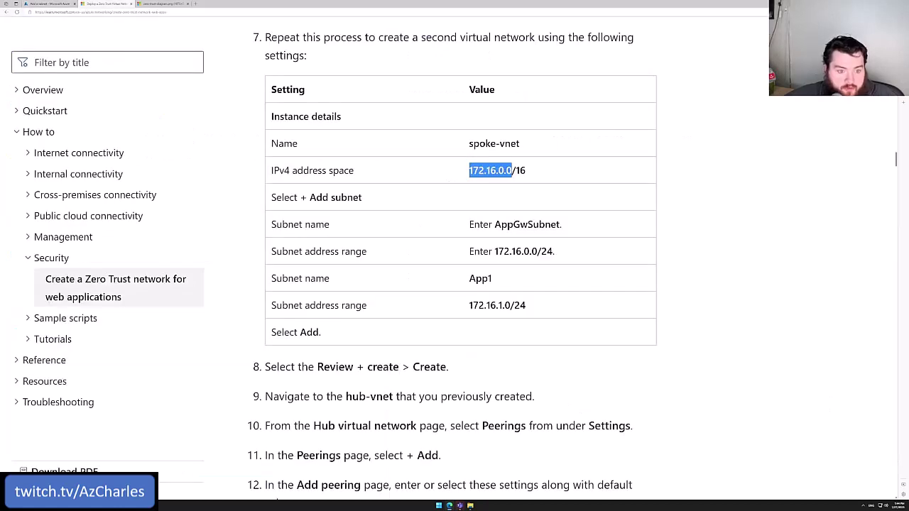
{"action": "double_click", "coordinate": [527, 224]}
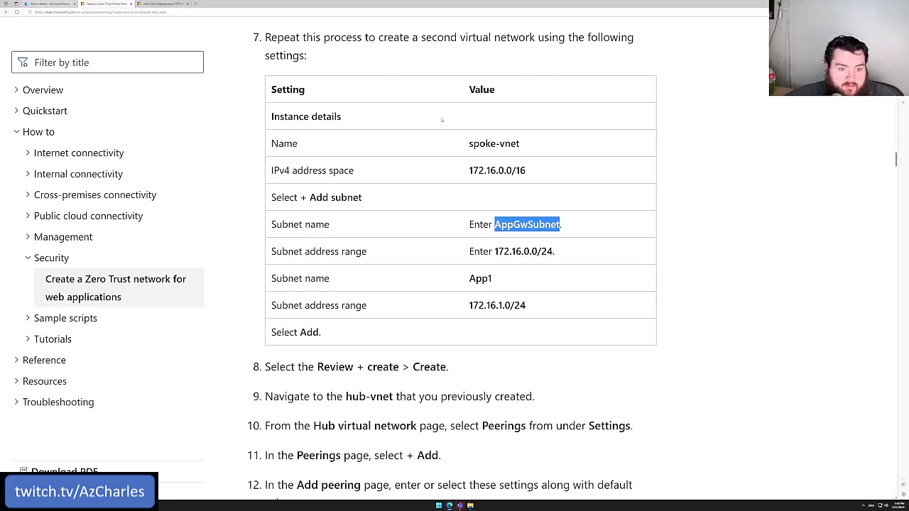
{"action": "key", "text": "ctrl+1"}
{"action": "left_click", "coordinate": [596, 201]}
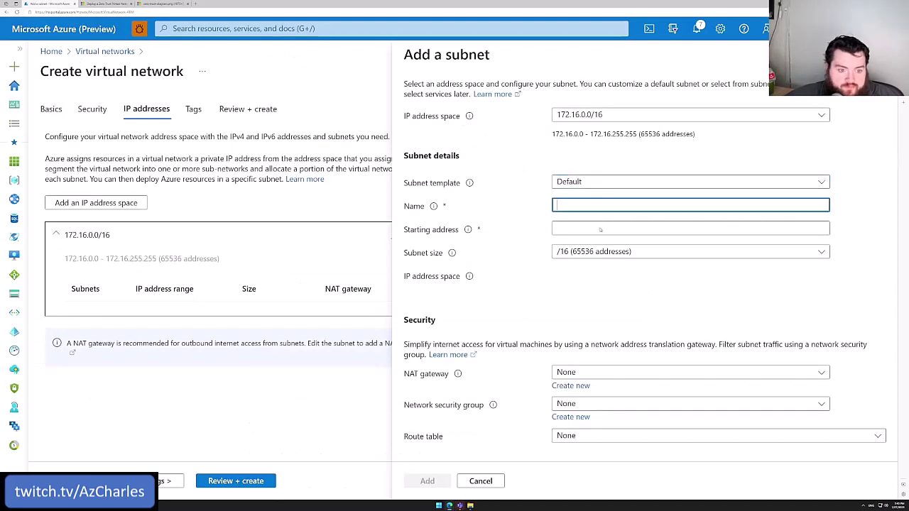
{"action": "type", "text": "AppGwSubnet"}
{"action": "left_click", "coordinate": [600, 230]}
{"action": "type", "text": "172.16.0.0"}
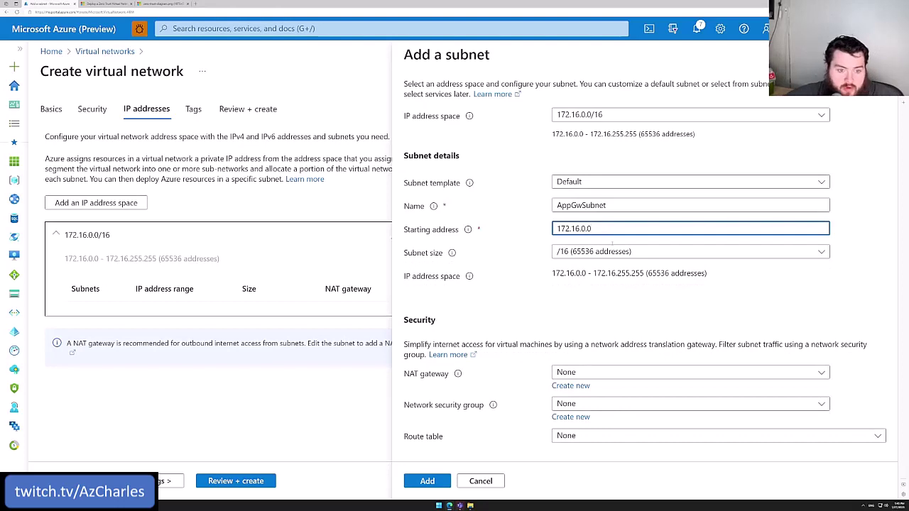
{"action": "left_click", "coordinate": [625, 252]}
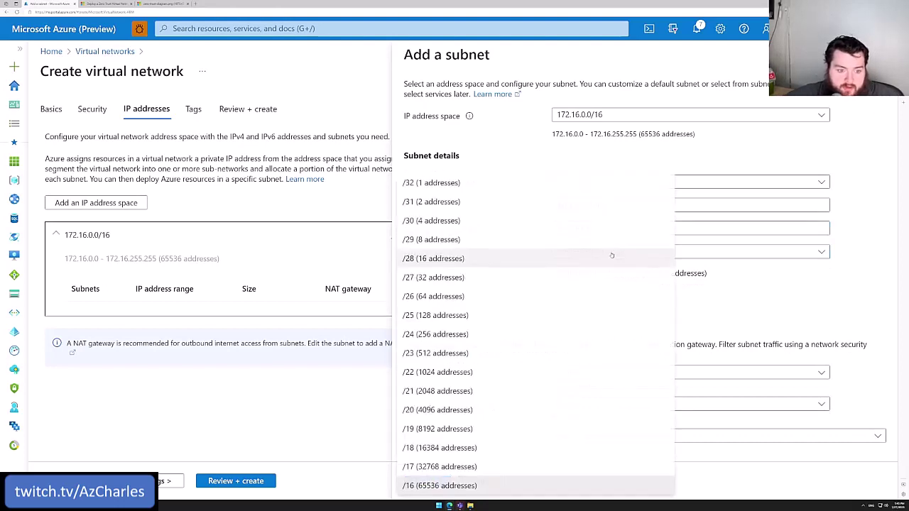
{"action": "left_click", "coordinate": [426, 336]}
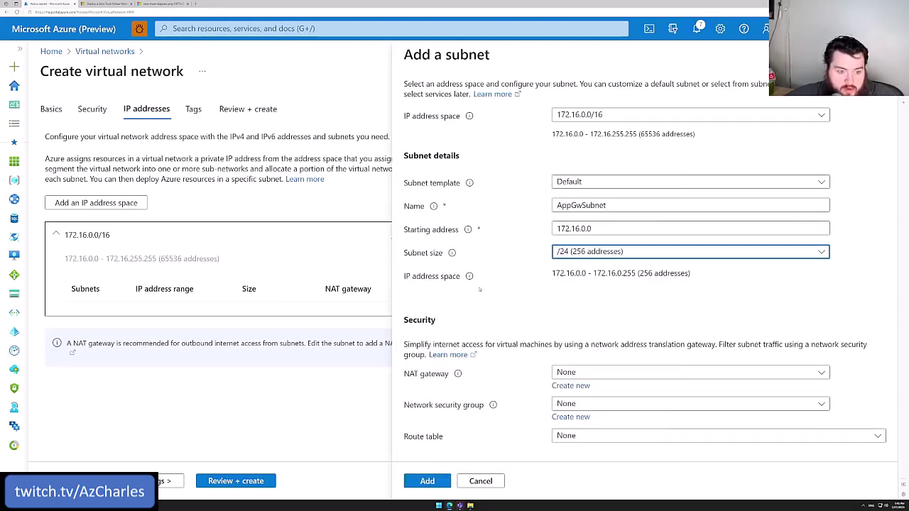
{"action": "left_click", "coordinate": [427, 482]}
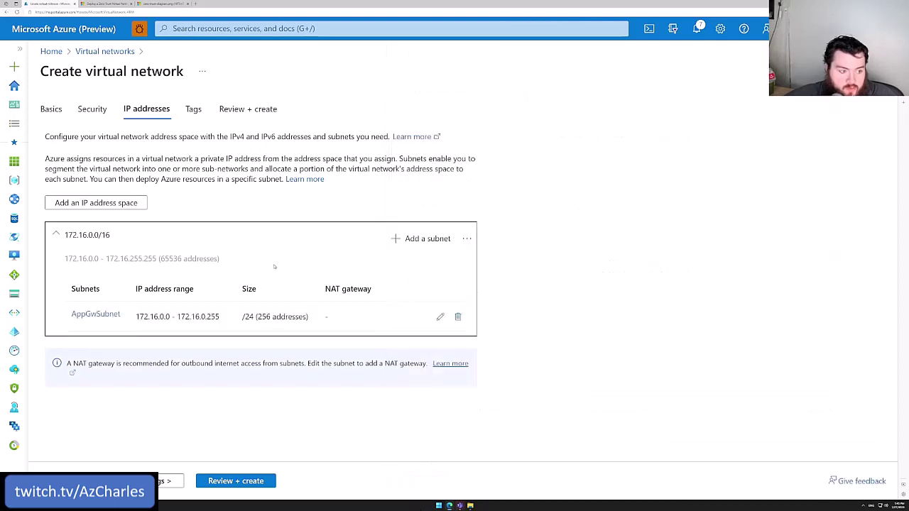
Add a second subnet named App1 to the 172.16.0.0/16 address space, starting at 172.16.1.0 with size /24.
{"action": "left_click", "coordinate": [429, 240]}
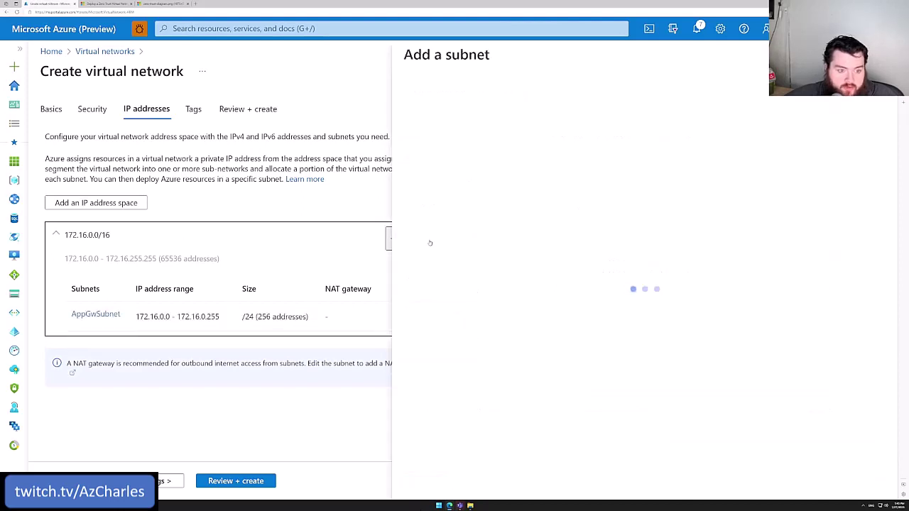
{"action": "left_click", "coordinate": [585, 204]}
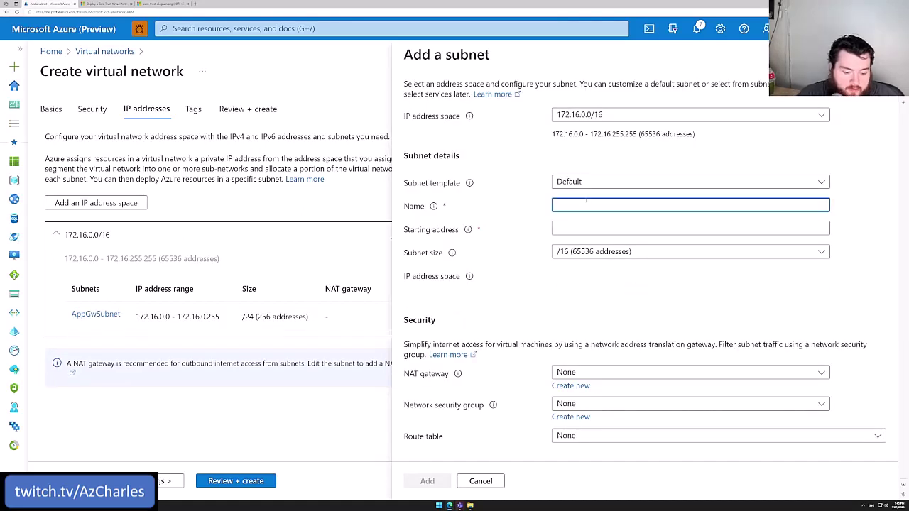
{"action": "type", "text": "App1"}
{"action": "key", "text": "Tab"}
{"action": "type", "text": "172.16.1."}
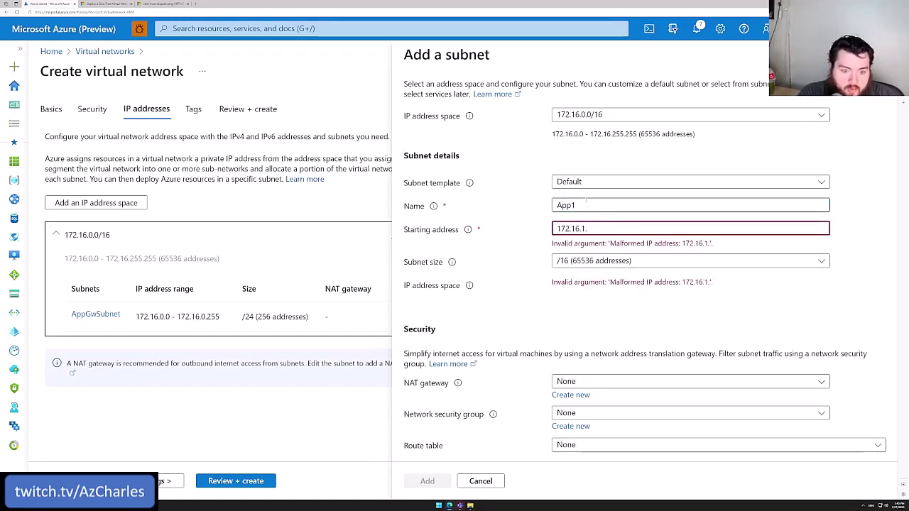
{"action": "type", "text": "0"}
{"action": "left_click", "coordinate": [607, 249]}
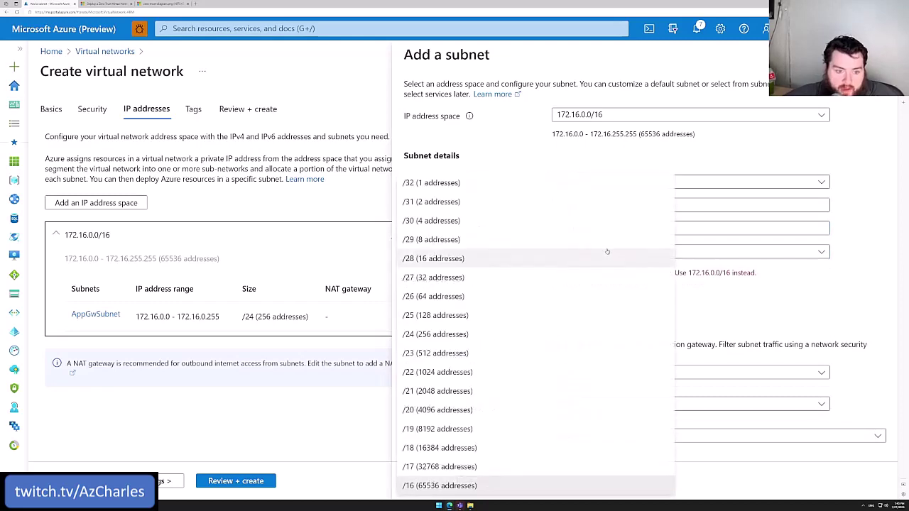
{"action": "left_click", "coordinate": [439, 335]}
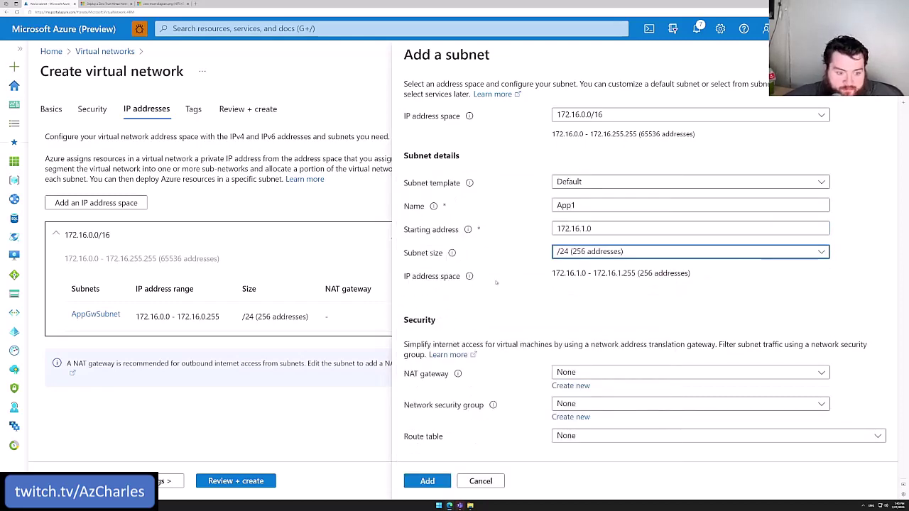
{"action": "left_click", "coordinate": [427, 480]}
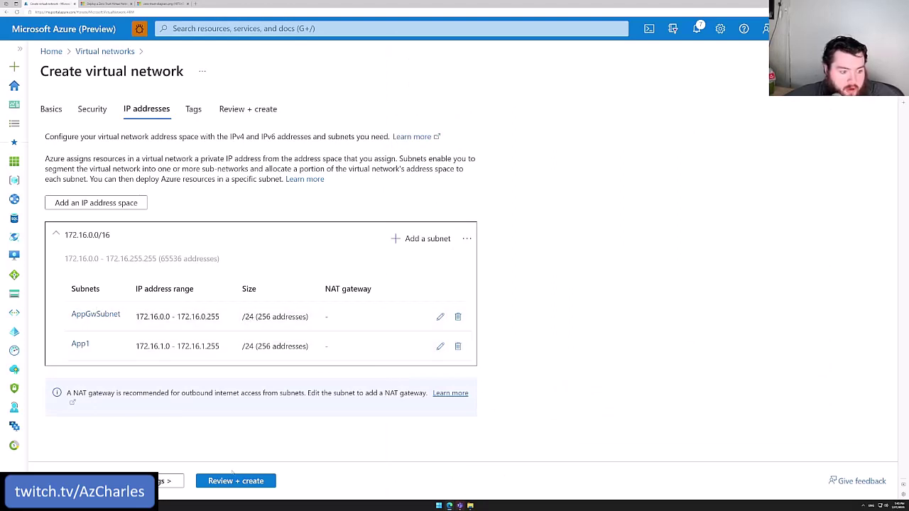
Review and deploy the spoke-vnet virtual network, and bring up the Zero Trust architecture diagram.
{"action": "left_click", "coordinate": [235, 481]}
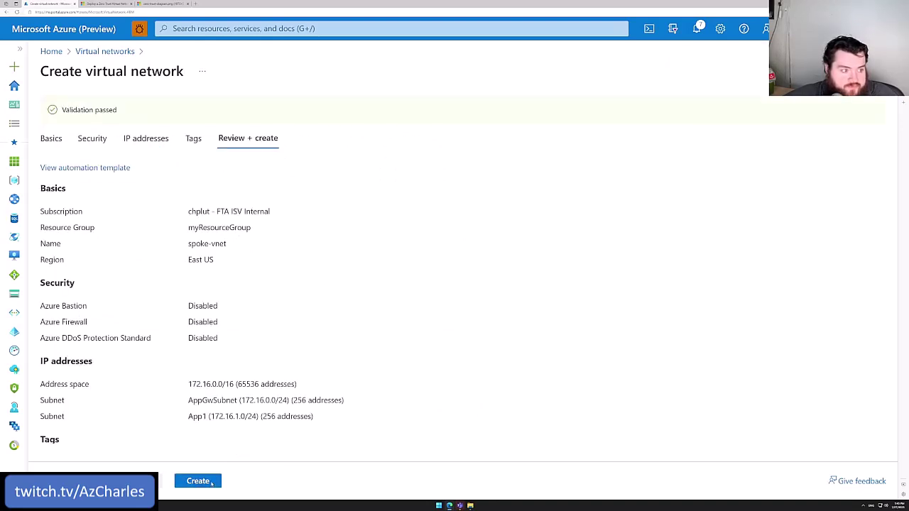
{"action": "left_click", "coordinate": [198, 480]}
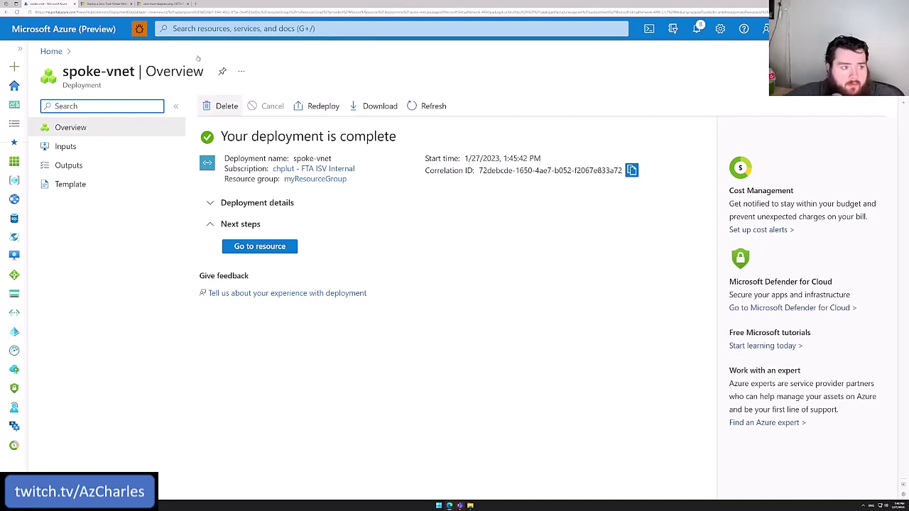
{"action": "left_click", "coordinate": [165, 3]}
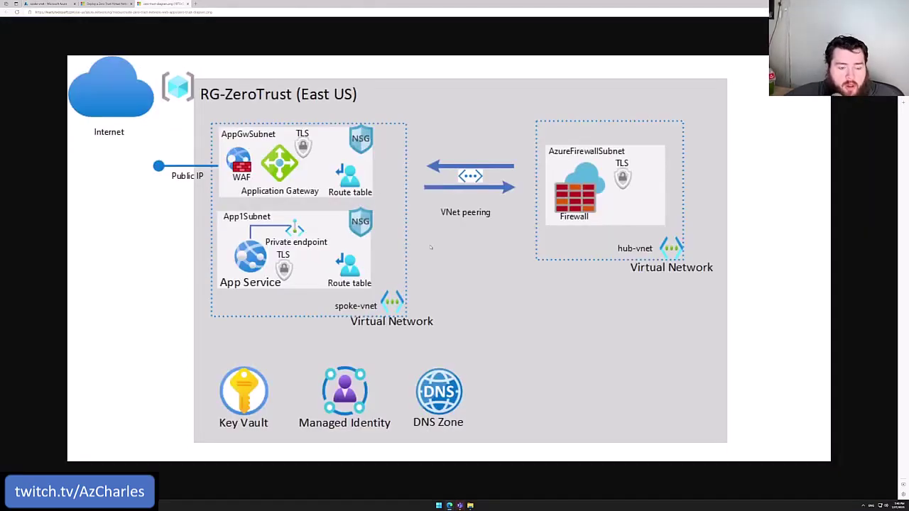